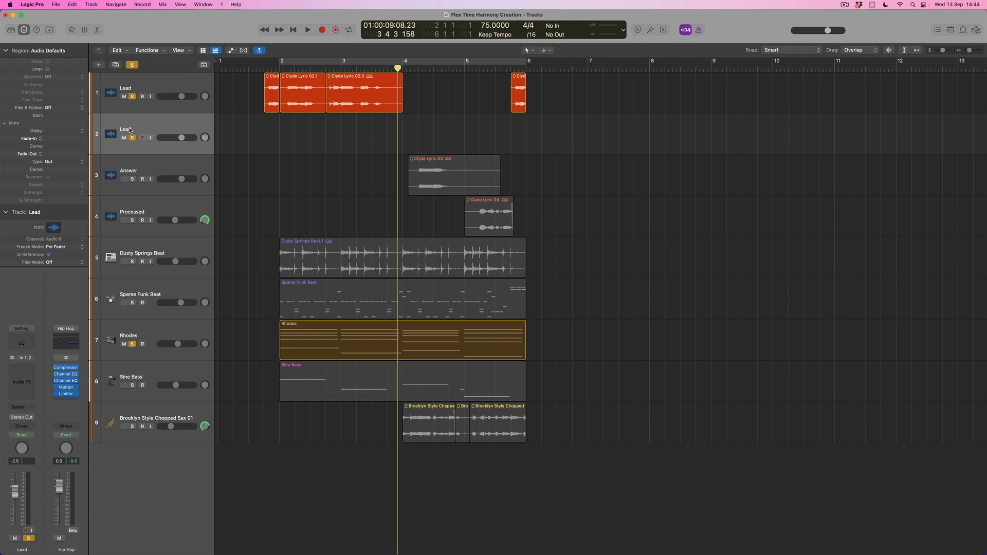
Rename the empty second track as Harmony and copy the two Lead regions from bars 2 to 4 onto it
double_click(126, 129)
text(Harmony)
key(Return)
drag(373, 126, 295, 121)
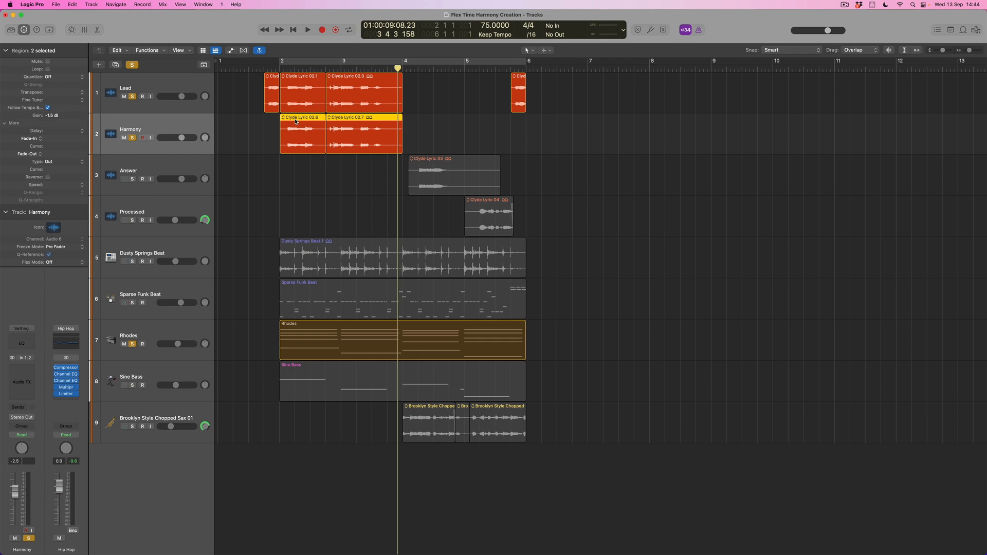
Show the Flex controls and set the Harmony track's flex mode to Flex Pitch
click(243, 49)
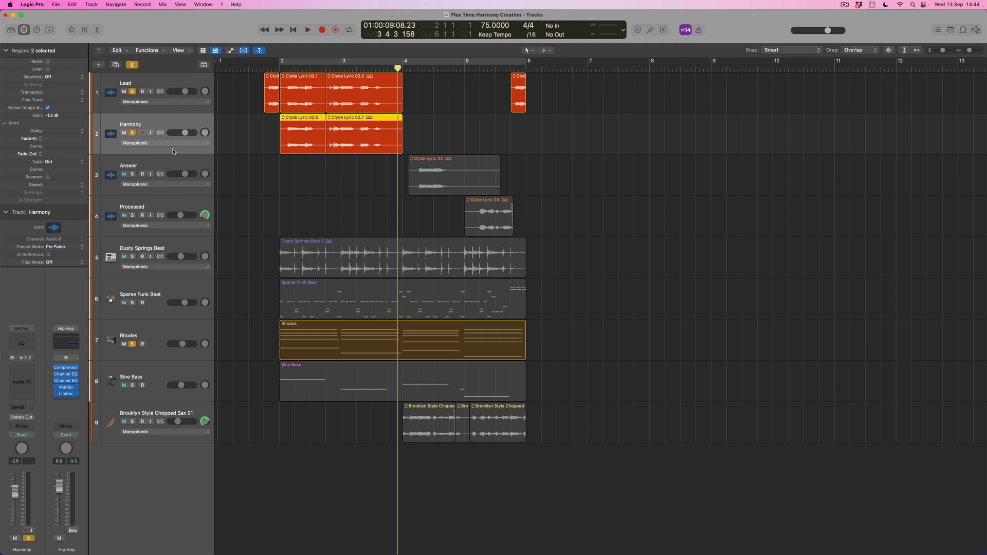
click(172, 144)
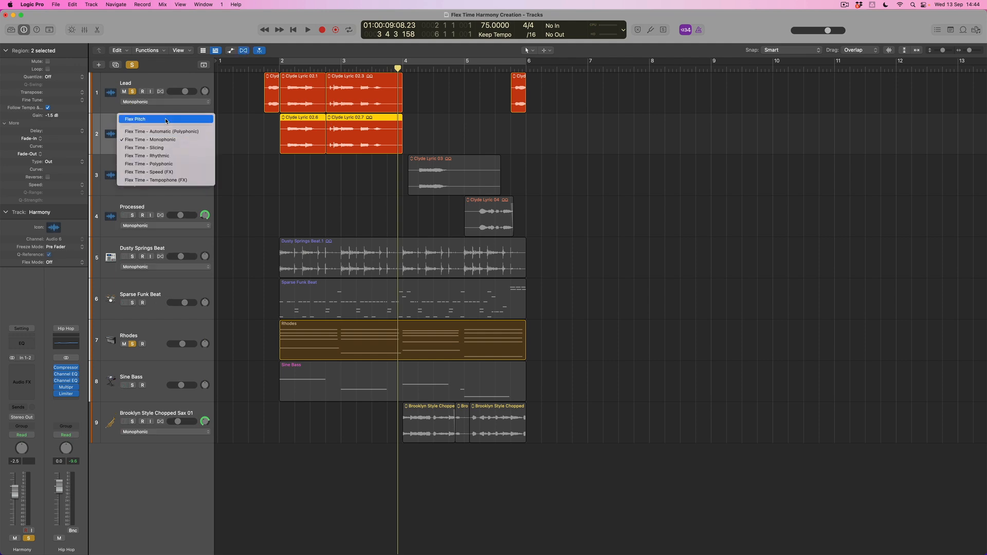
click(165, 119)
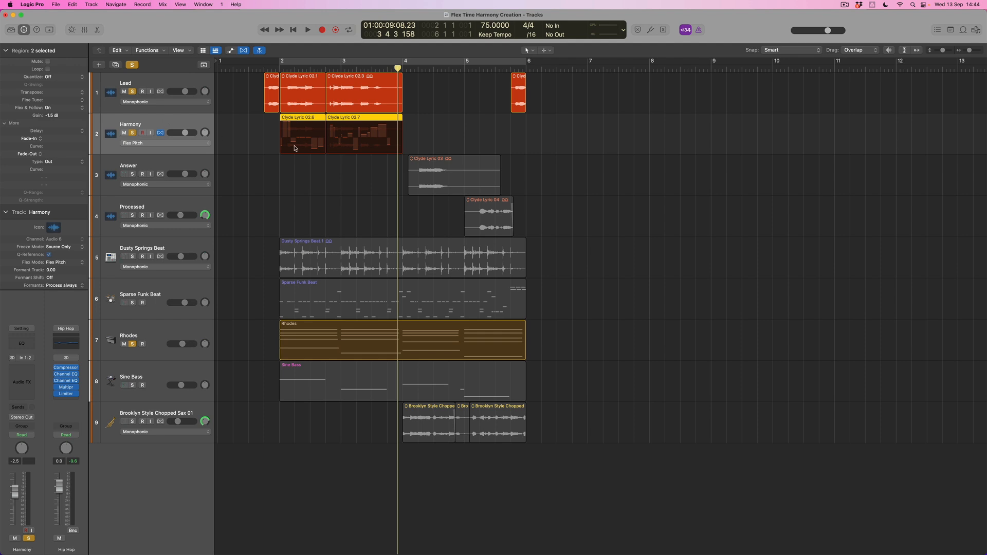
Open the two Harmony regions in the Track editor so all their Flex Pitch notes are shown
double_click(305, 119)
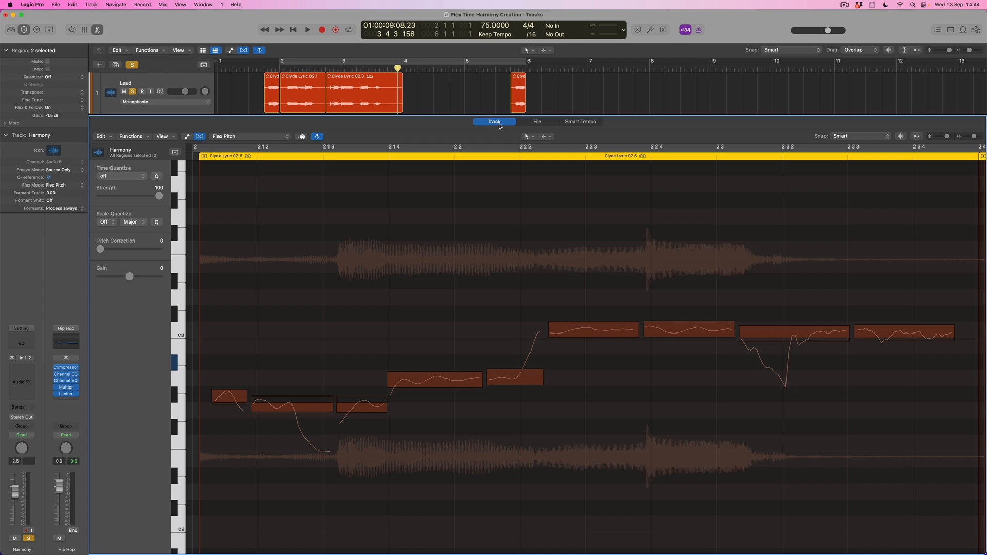
click(546, 124)
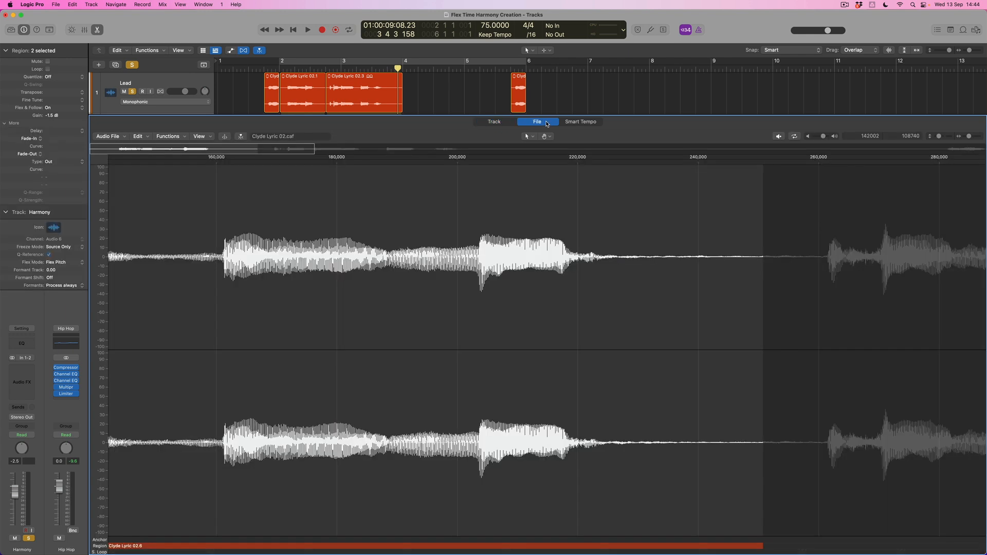
click(503, 124)
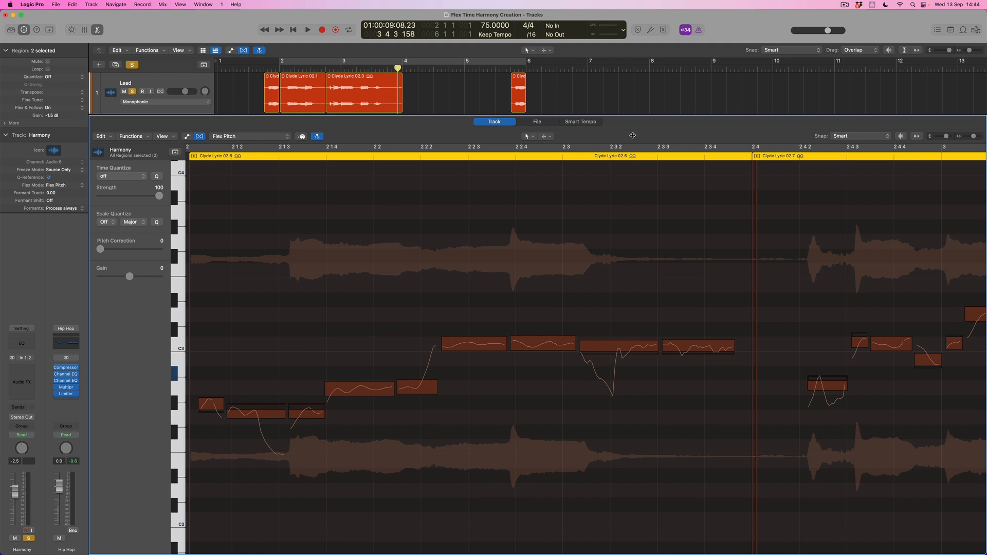
key(super+Left)
key(super+Left)
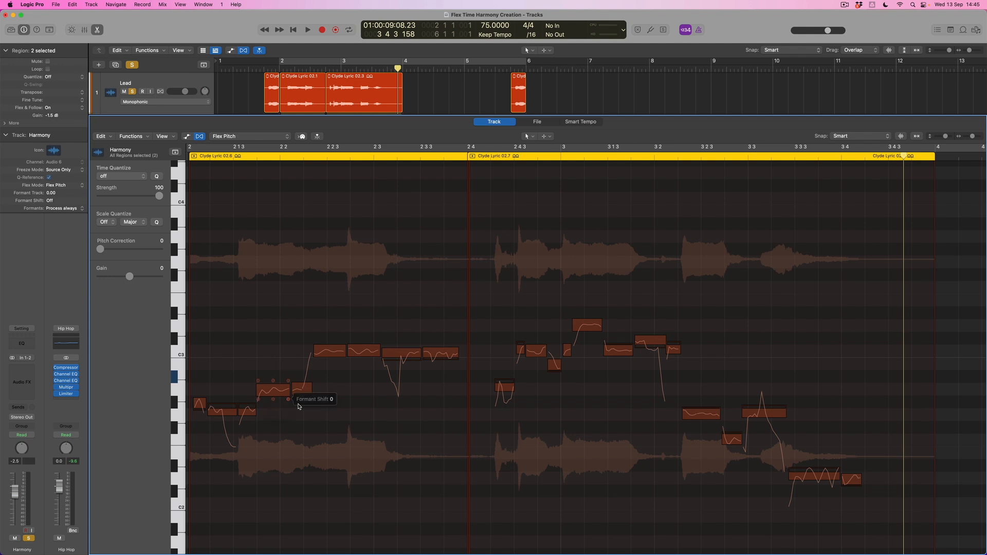
scroll(298, 406, down, 2)
scroll(298, 406, up, 1)
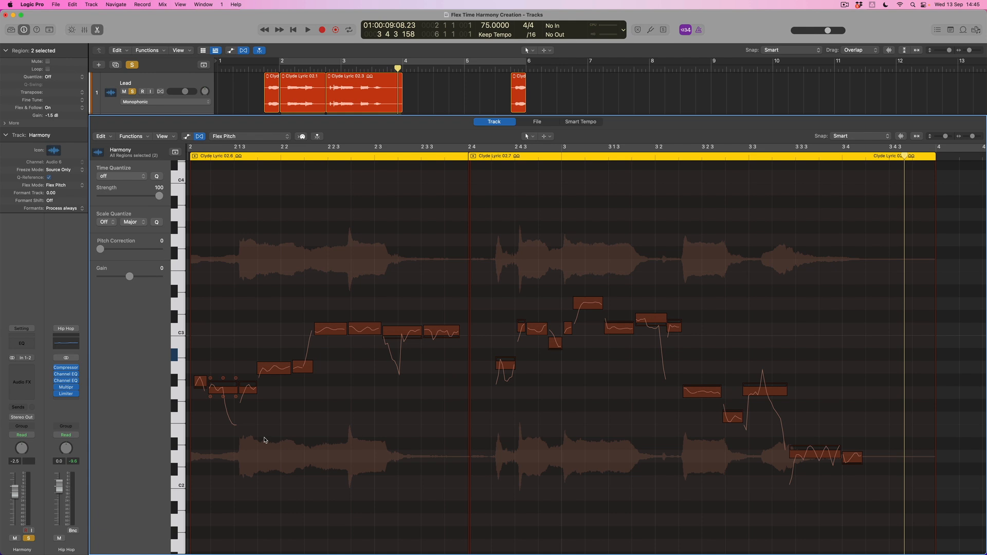
scroll(309, 266, left, 1)
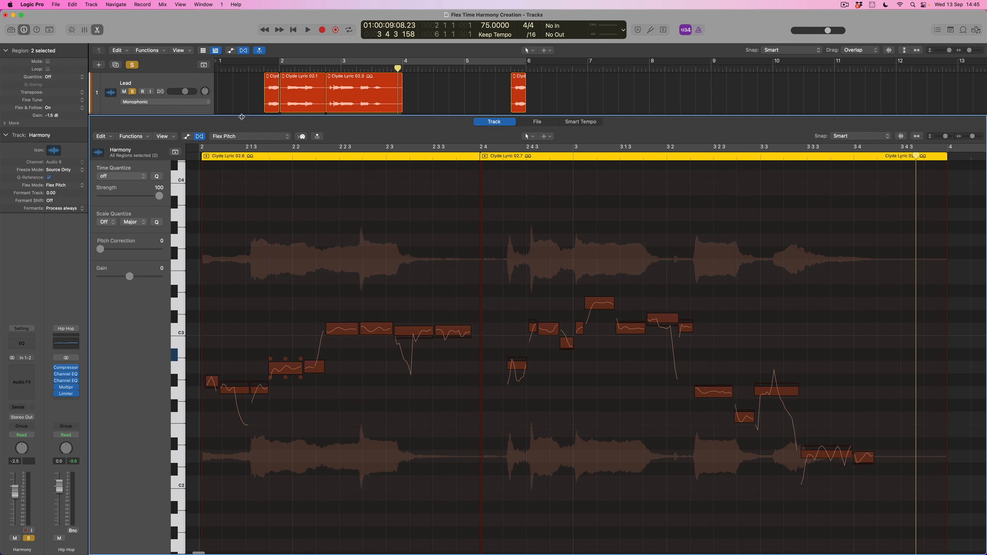
Set a cycle range over the first vocal phrase, from bar 1 beat 4 to bar 2 beat 4, and play it
scroll(242, 90, down, 2)
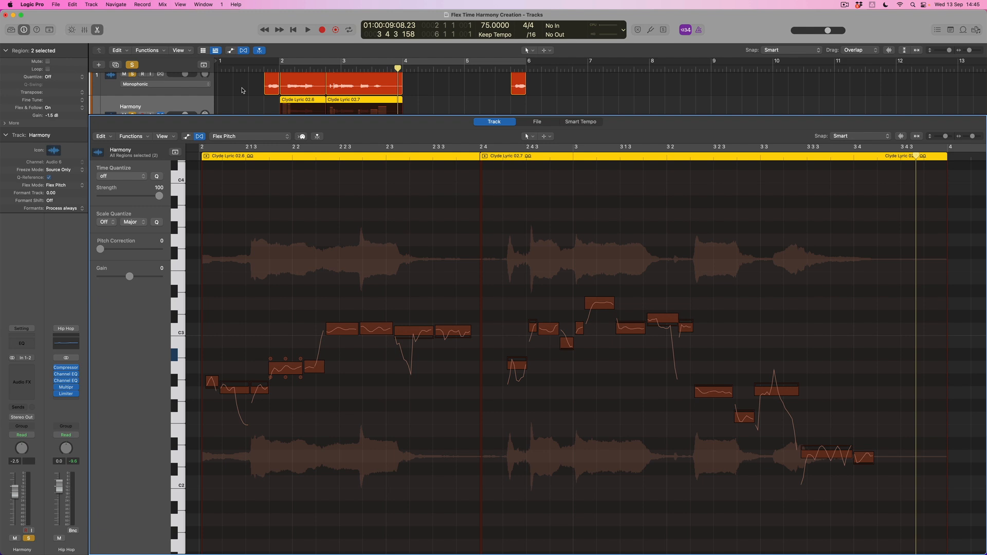
drag(265, 63, 327, 71)
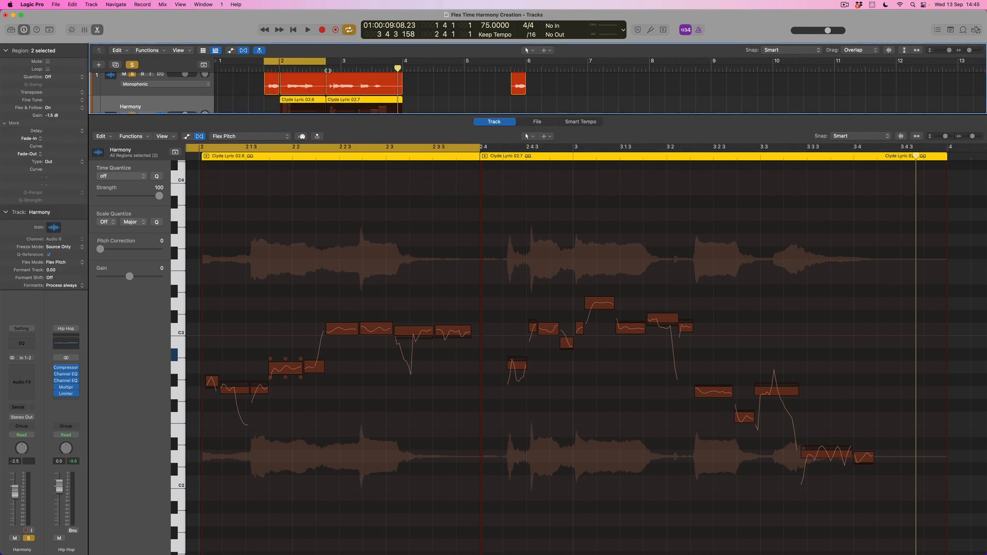
key(space)
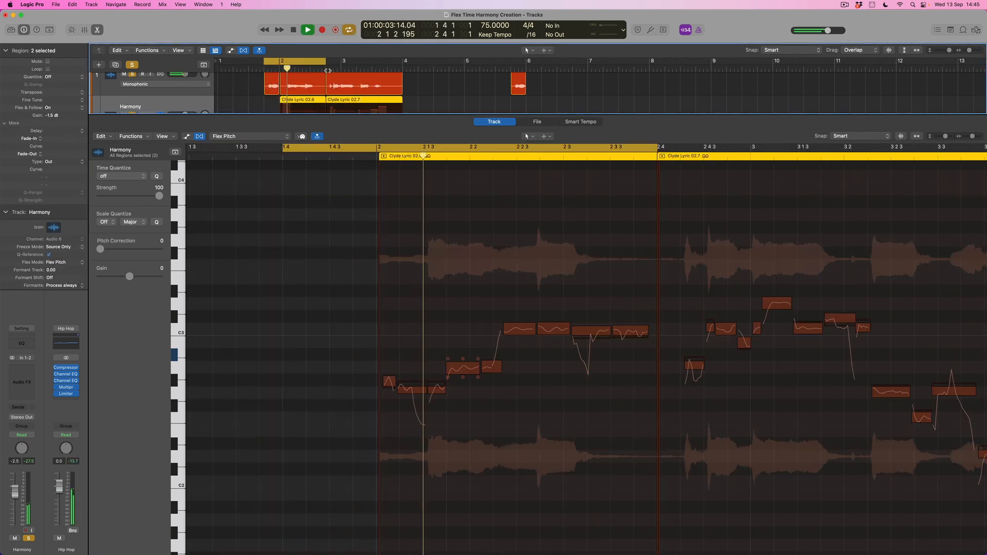
key(space)
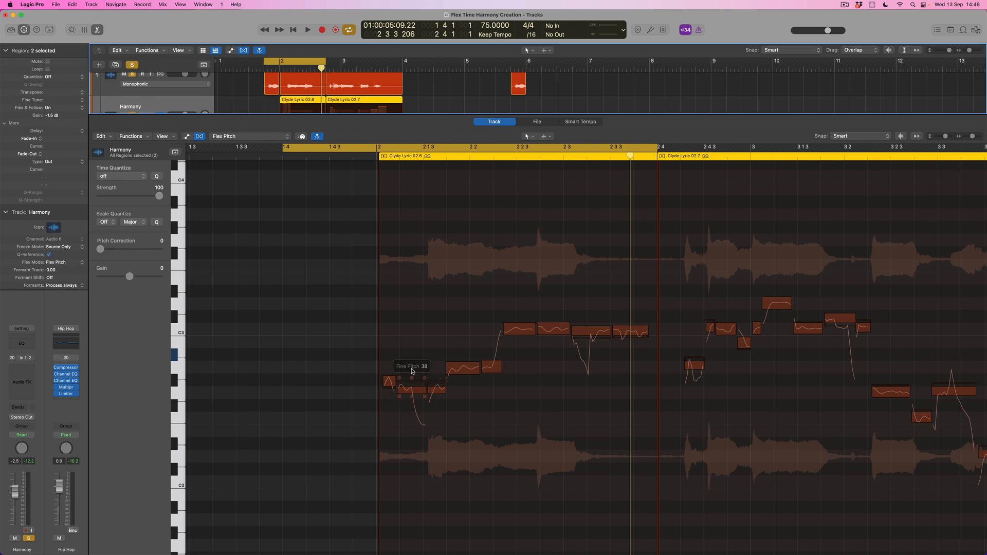
Raise the first Harmony region's opening five notes by four semitones, and lower the last two of them to C3
click(407, 340)
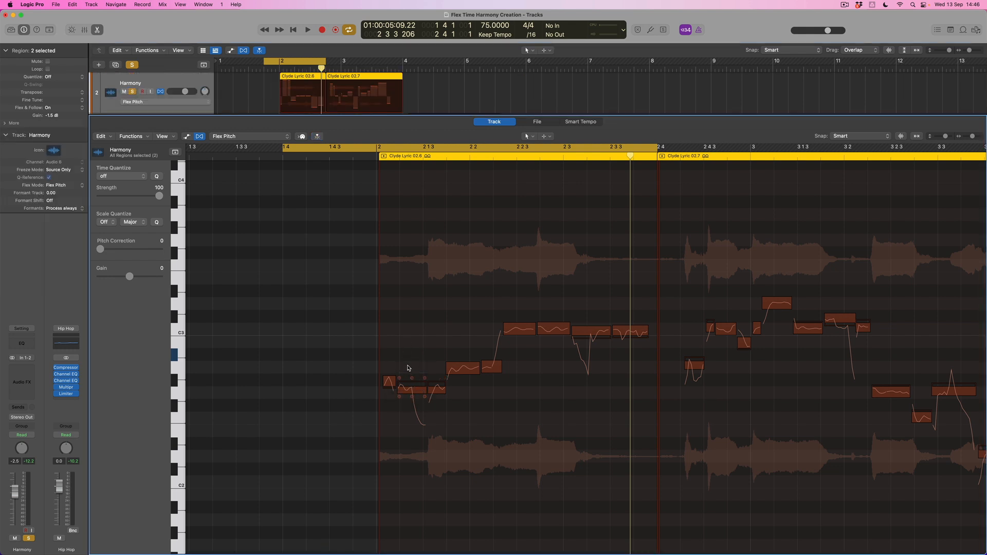
drag(391, 334, 484, 415)
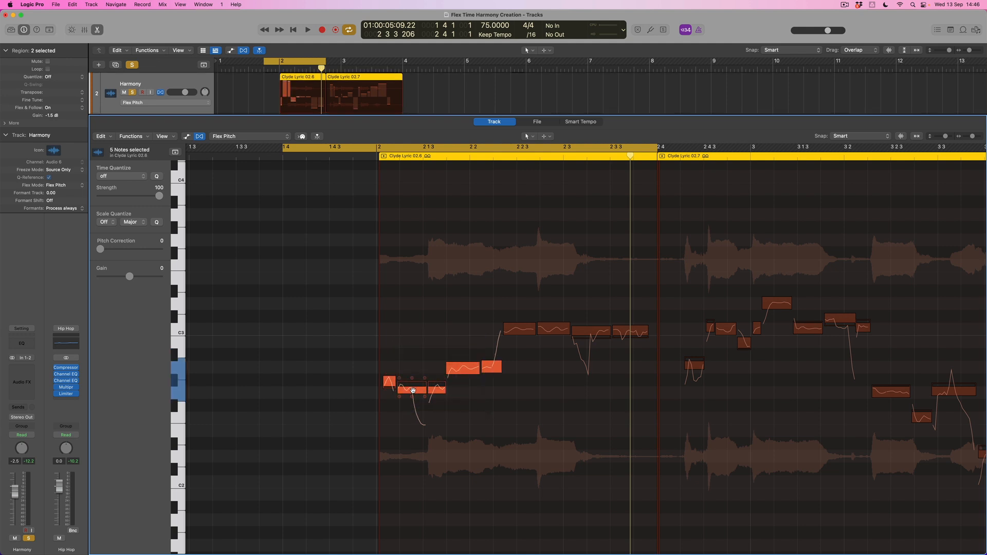
drag(413, 390, 415, 336)
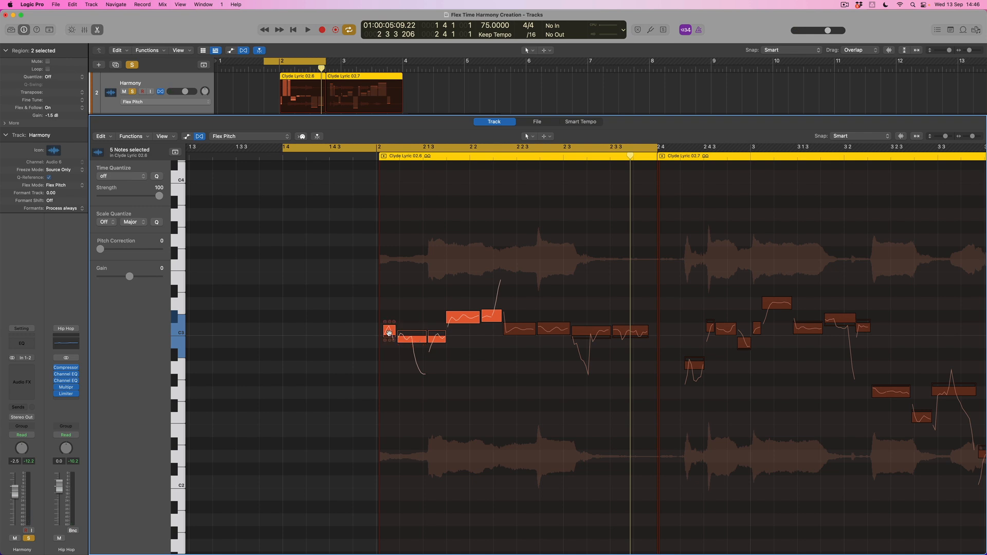
click(478, 351)
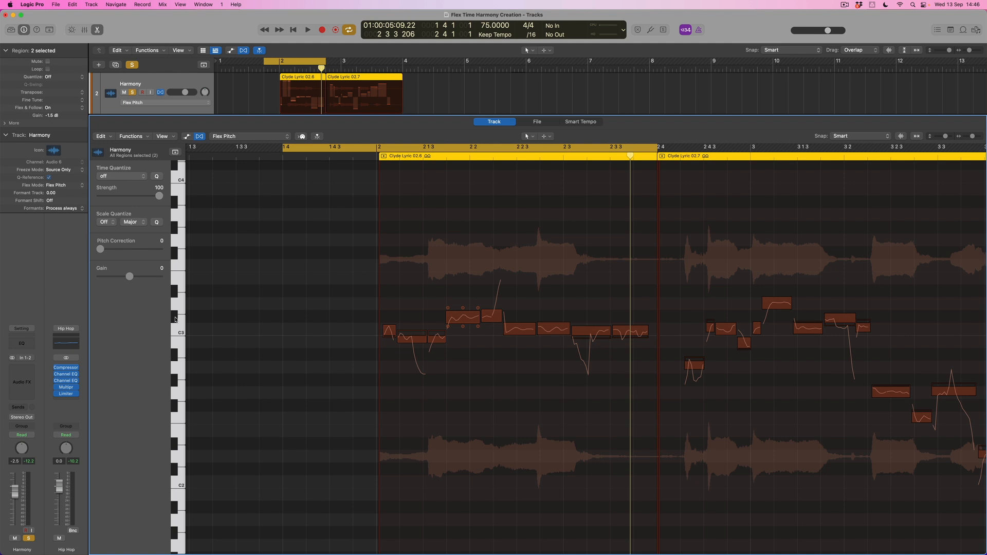
drag(461, 291, 461, 334)
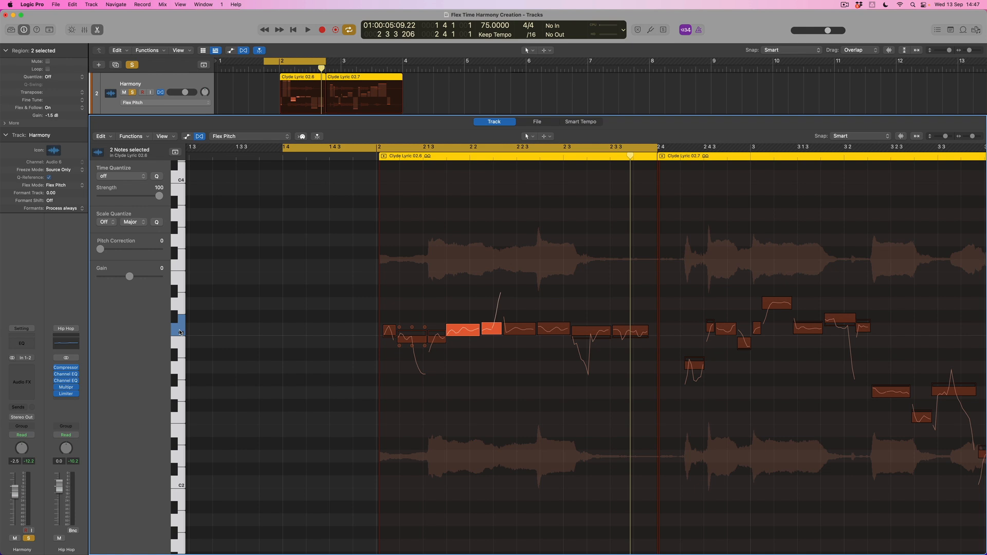
Raise the first region's sixth and seventh notes together to F3 and play the phrase back
drag(522, 304, 550, 259)
click(521, 309)
click(551, 328)
shift+click(528, 329)
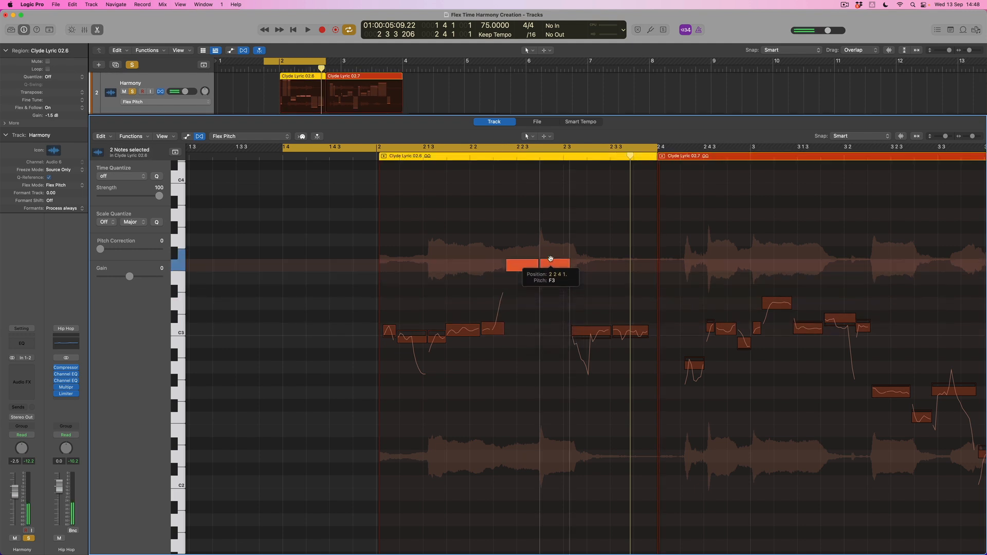
drag(550, 260, 550, 259)
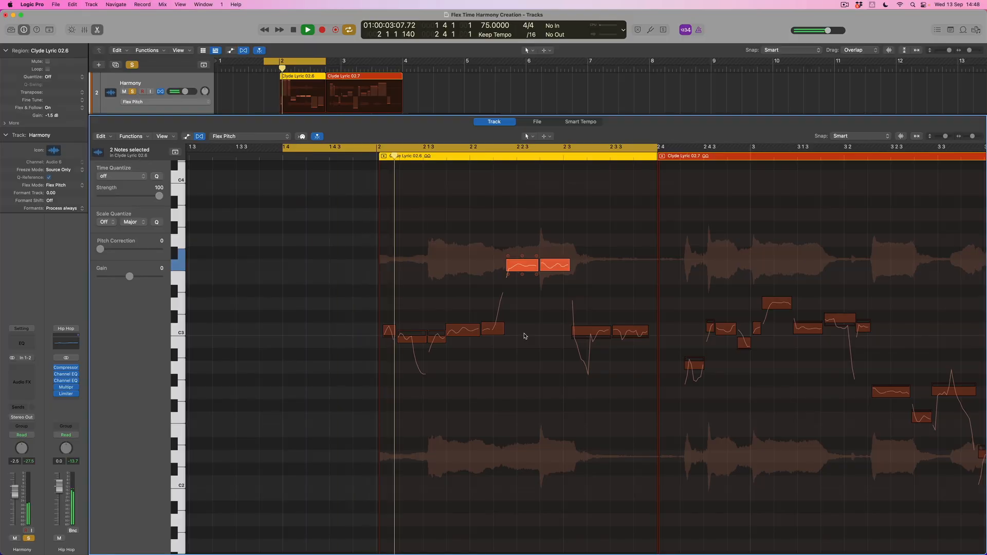
key(space)
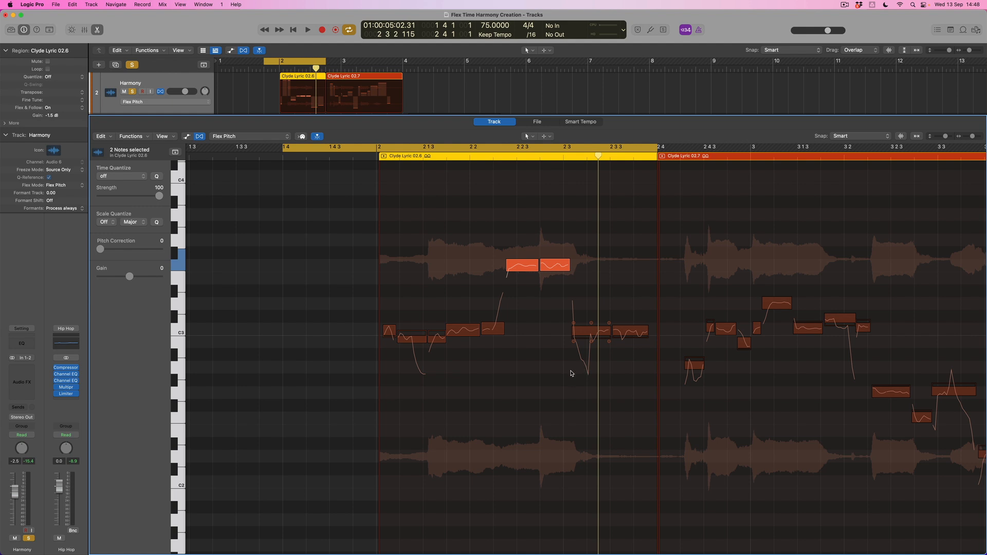
Split the long note after the F3 pair with the Scissors Tool and raise its first part to C3
key(t)
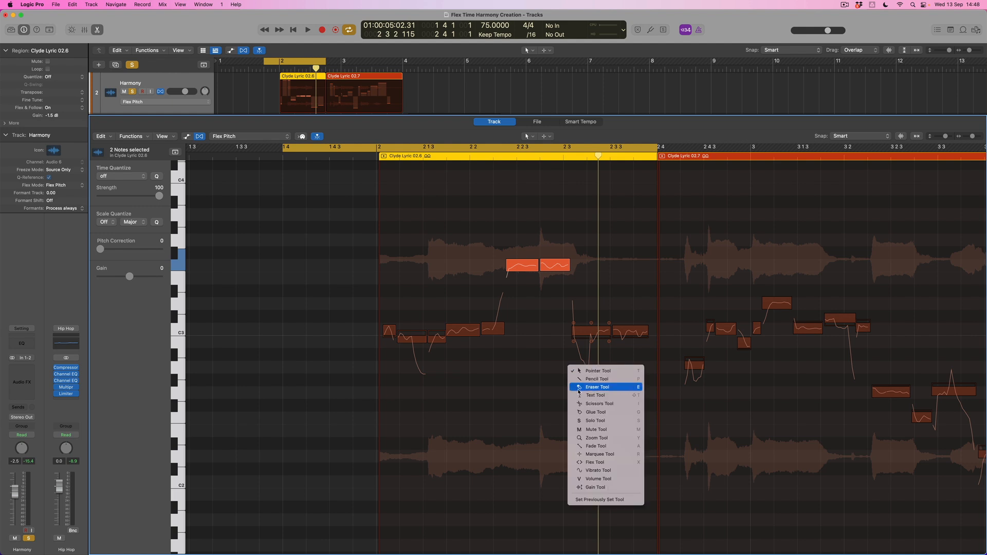
click(591, 403)
click(591, 334)
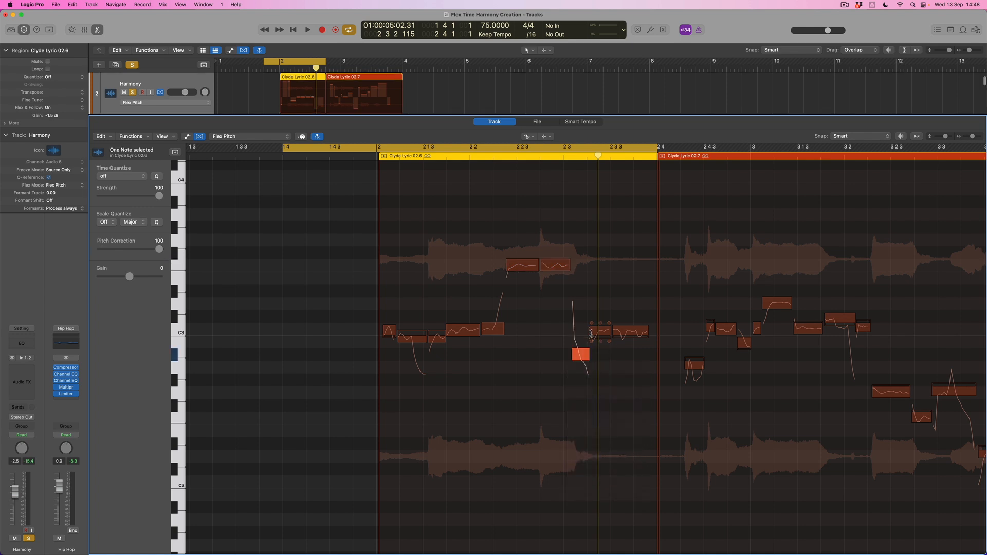
key(t)
click(581, 379)
drag(580, 355, 582, 328)
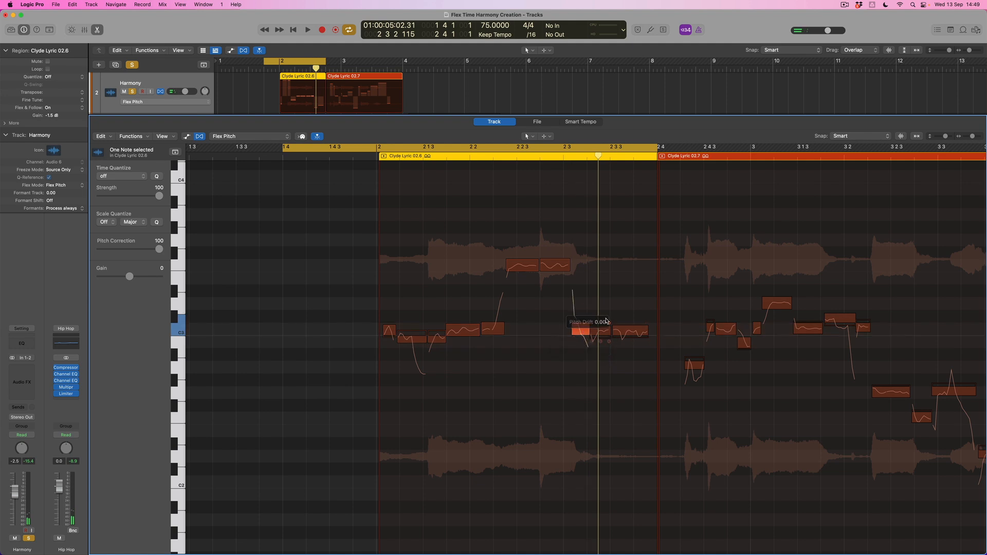
Raise the last two notes of the first Harmony region to E3 and play the phrase back
drag(641, 362, 627, 284)
click(630, 286)
key(space)
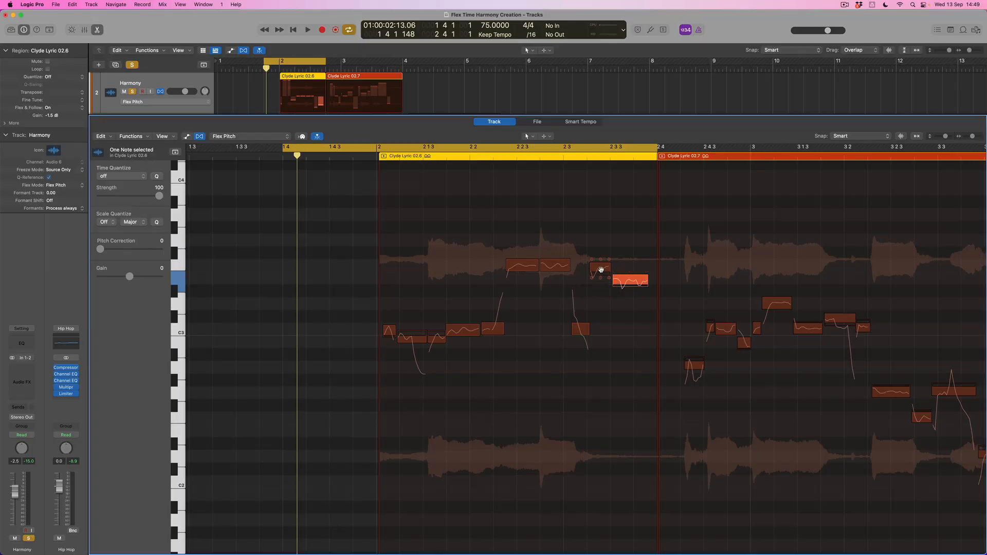
drag(600, 270, 601, 284)
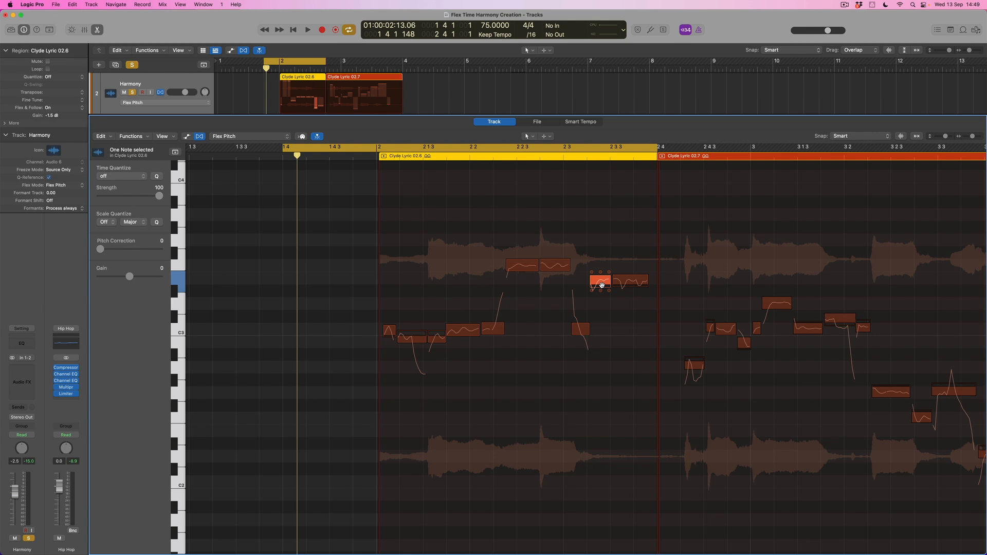
key(space)
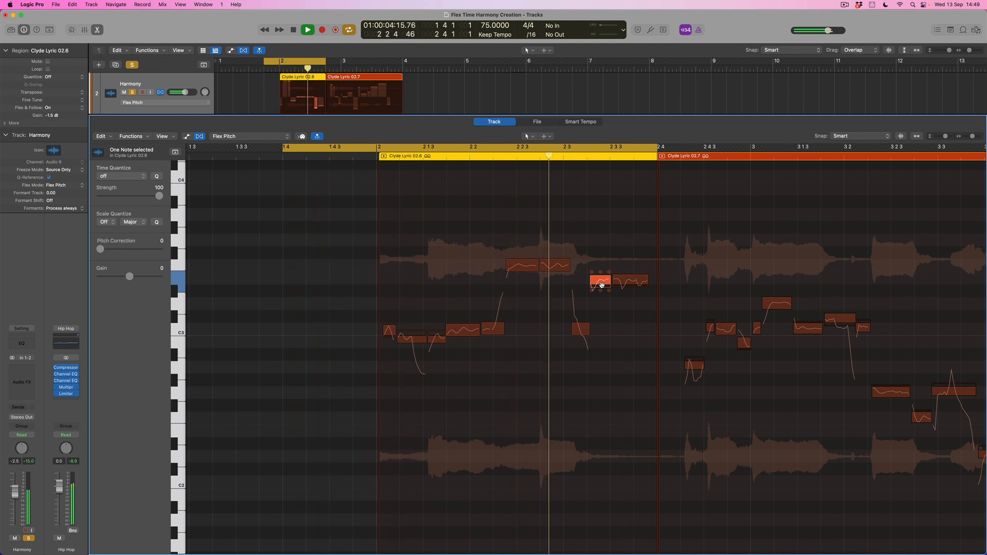
key(space)
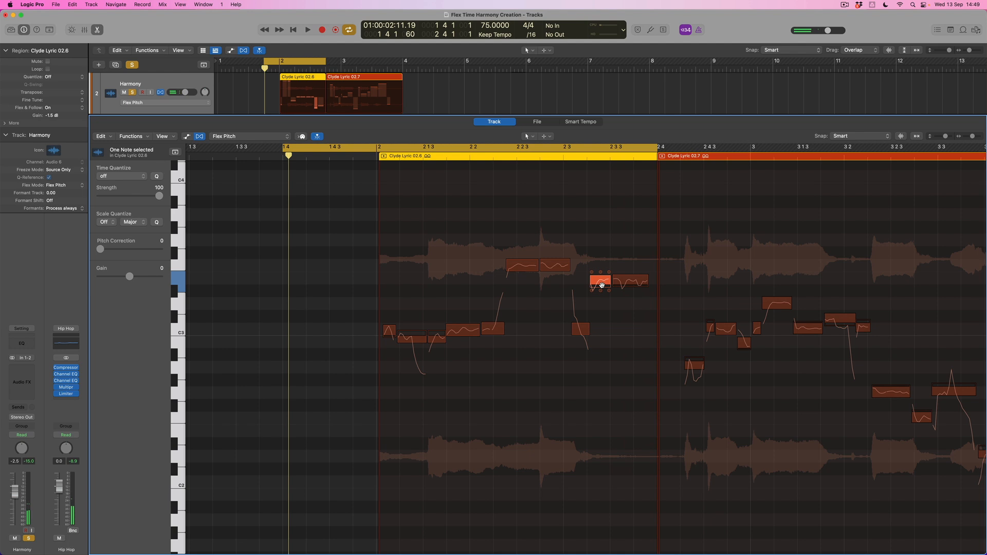
Bring the second Harmony region's notes into view and turn off the cycle range
scroll(608, 353, right, 5)
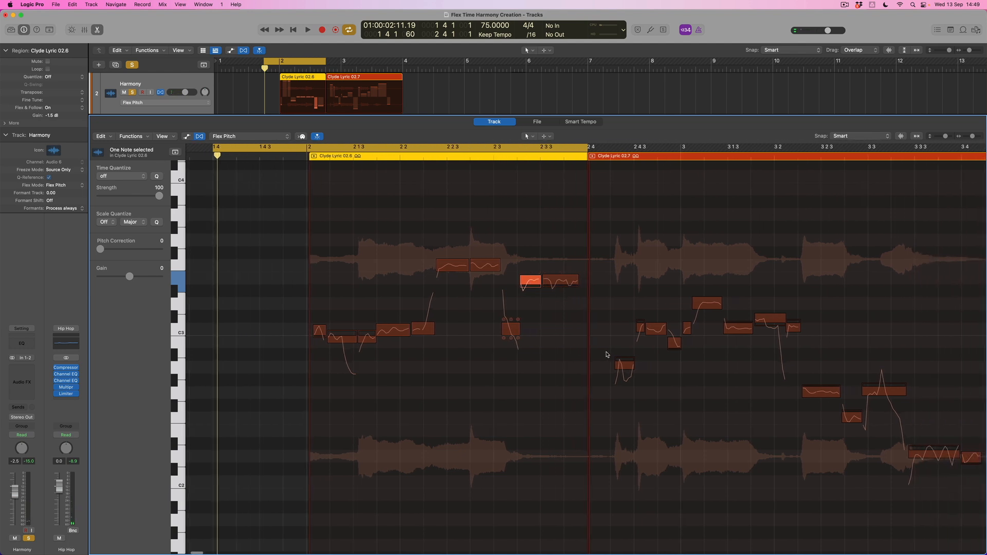
scroll(607, 354, right, 1)
scroll(598, 367, right, 2)
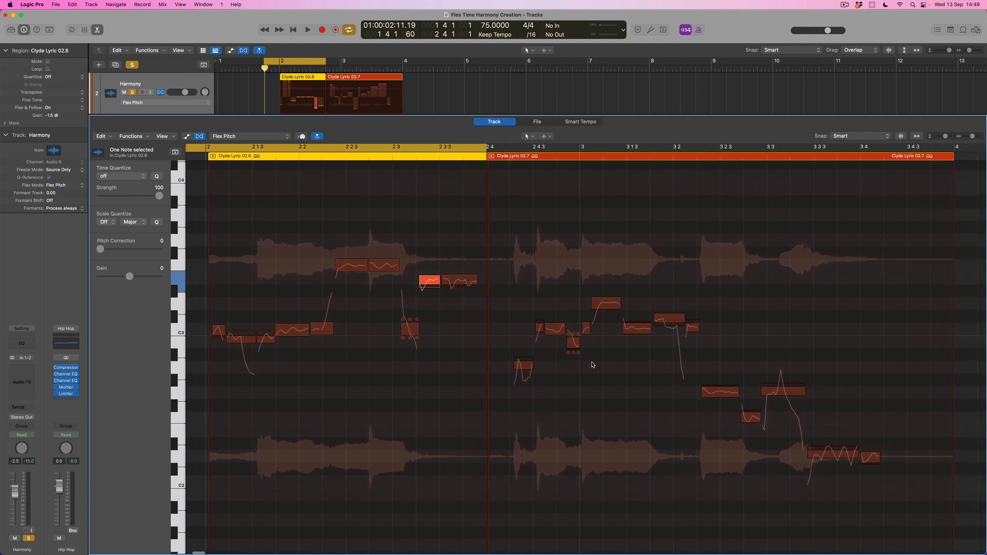
click(430, 148)
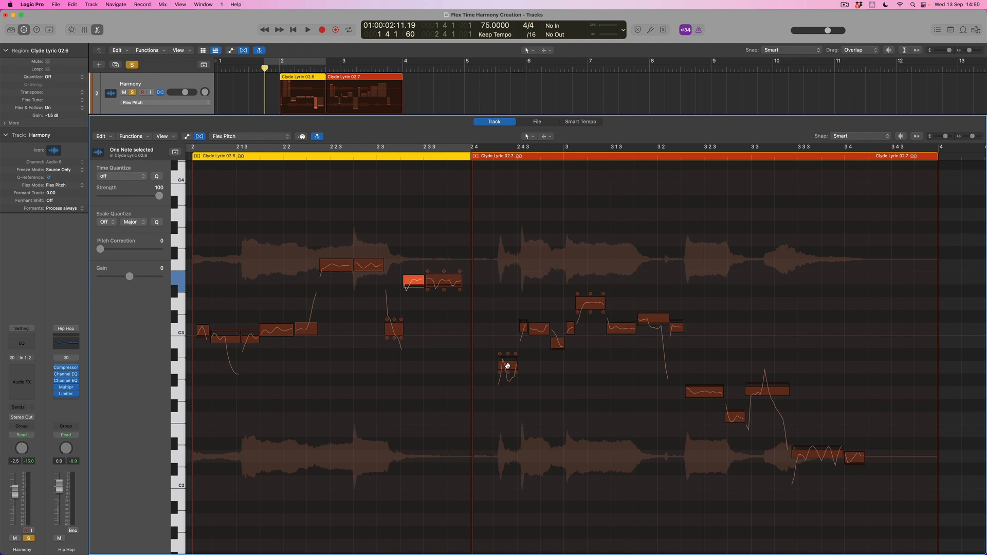
Raise the second Harmony region's first note to C3 and its next two notes to E3
drag(508, 366, 506, 327)
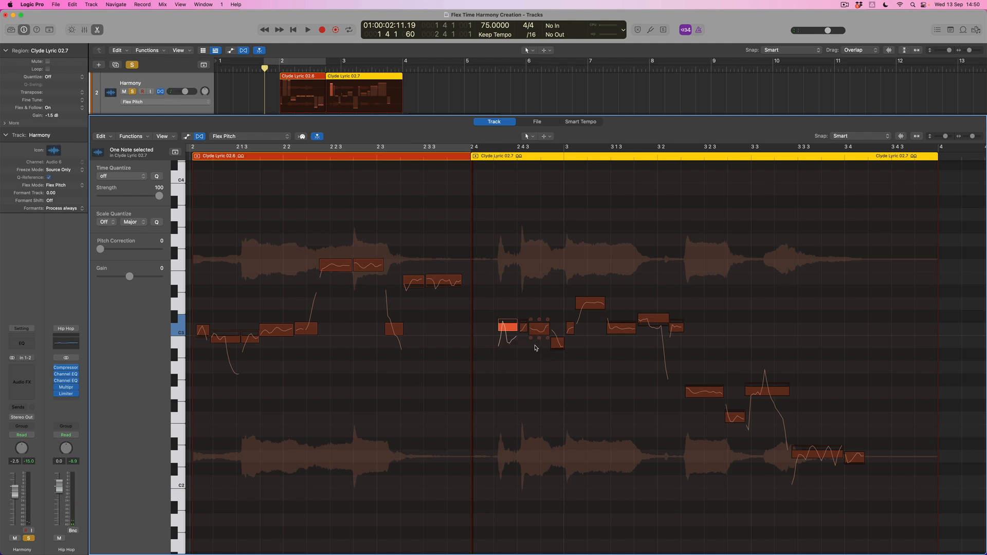
drag(523, 324, 525, 278)
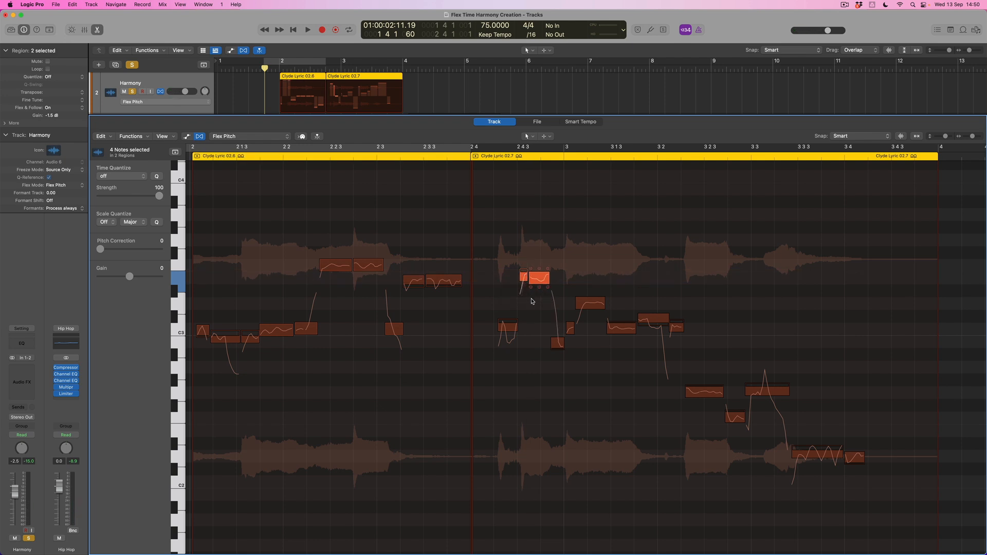
click(531, 306)
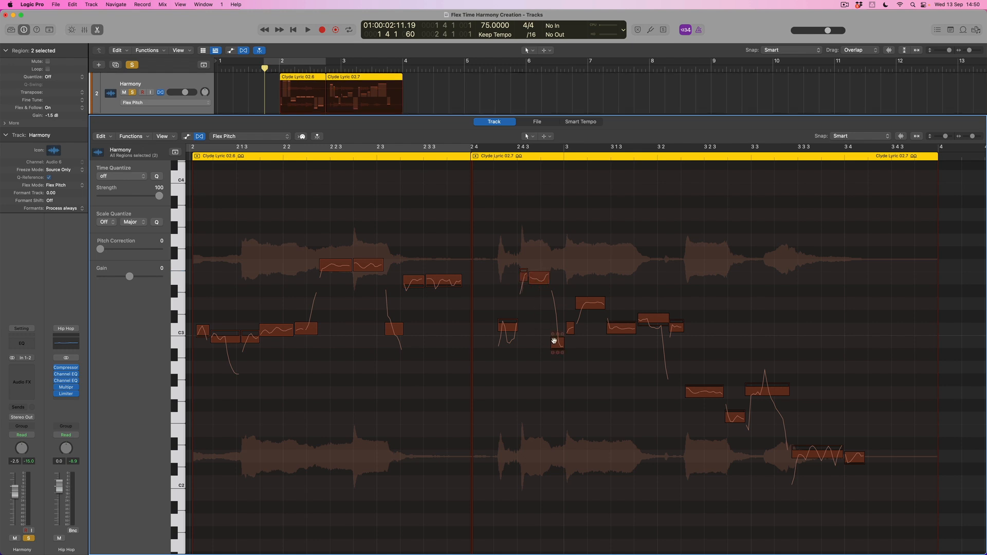
Raise the three notes after the E3 pair in the second Harmony region to D3, E3 and F3, in that order
drag(557, 343, 558, 303)
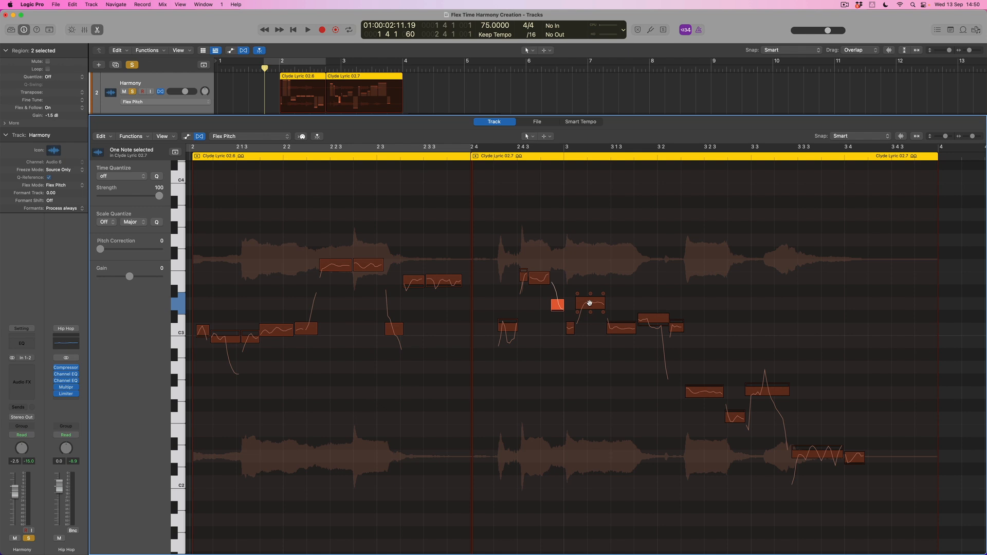
click(589, 303)
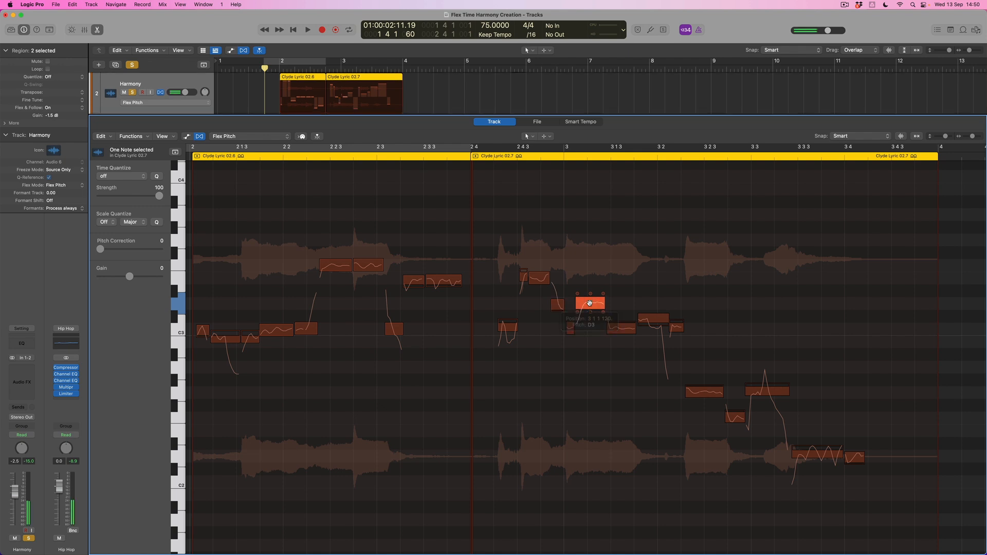
drag(589, 303, 589, 265)
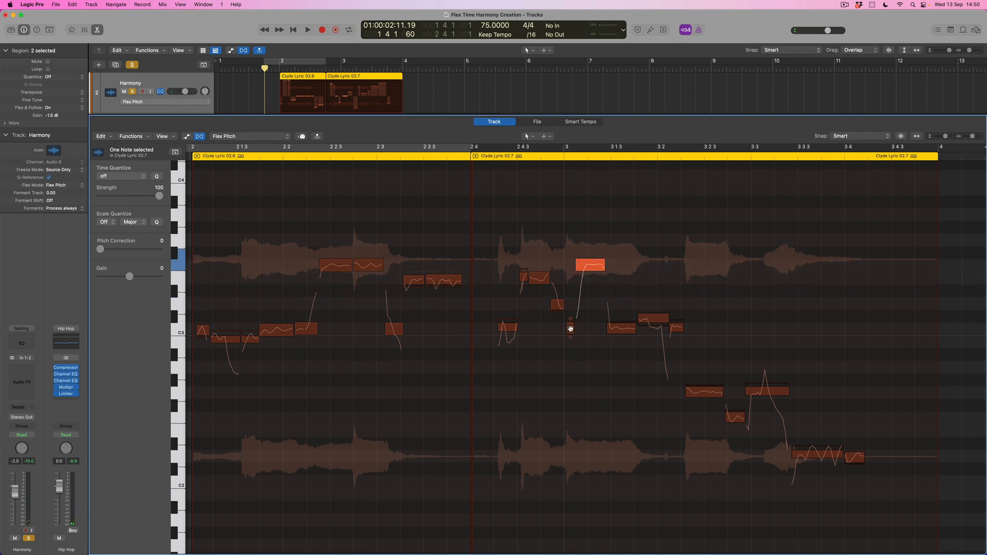
drag(570, 329, 570, 278)
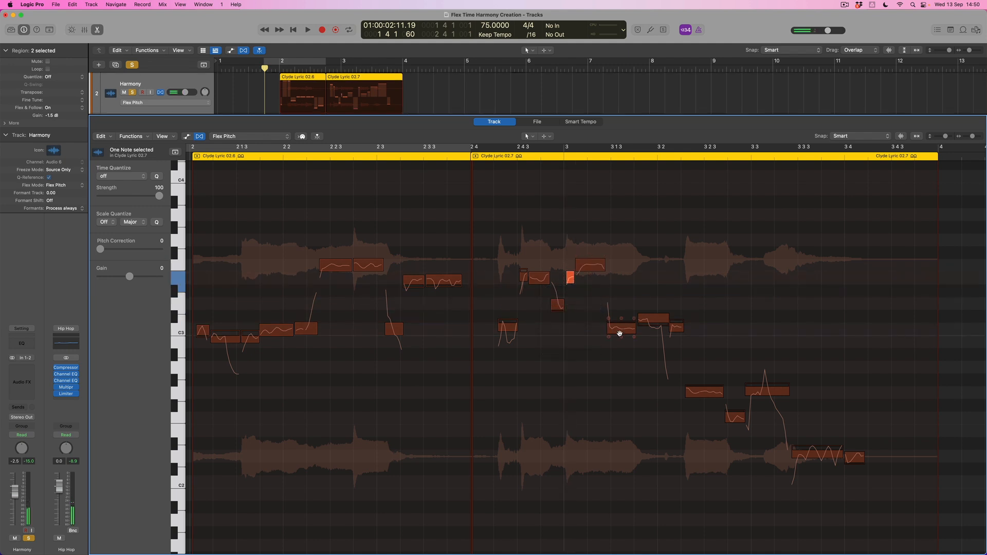
Raise the following three notes of the second Harmony region to E3, F3 and E3 and play the phrase back
drag(616, 328, 619, 275)
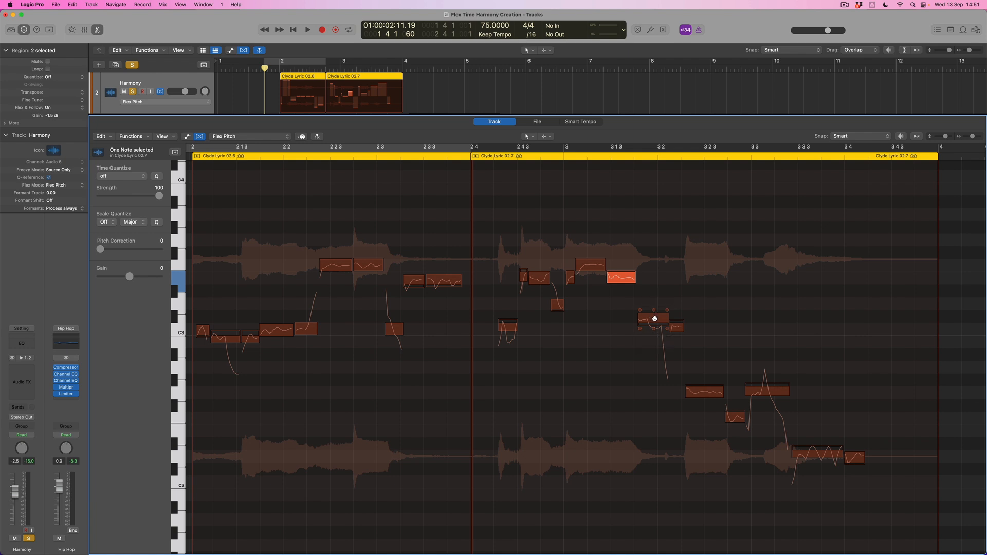
drag(654, 318, 655, 281)
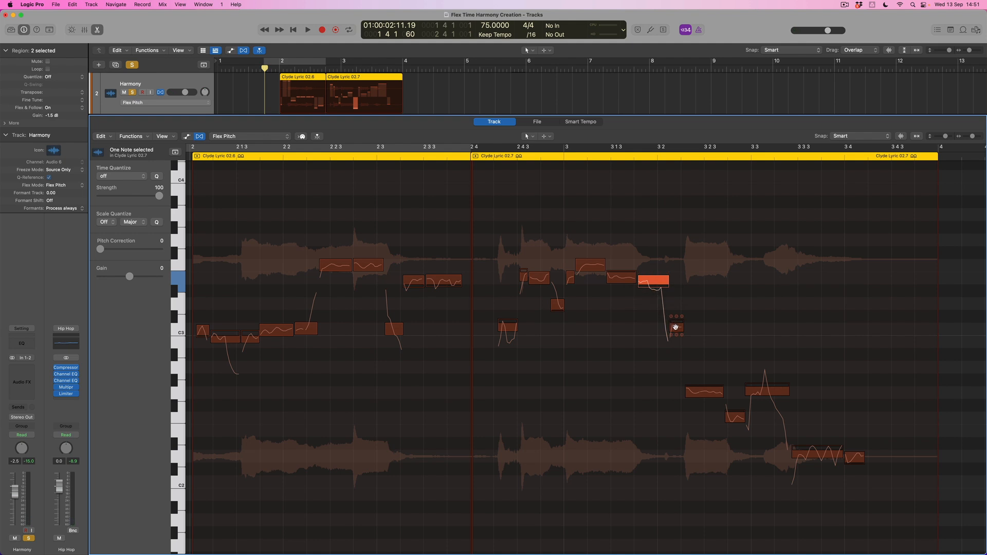
drag(677, 328, 660, 267)
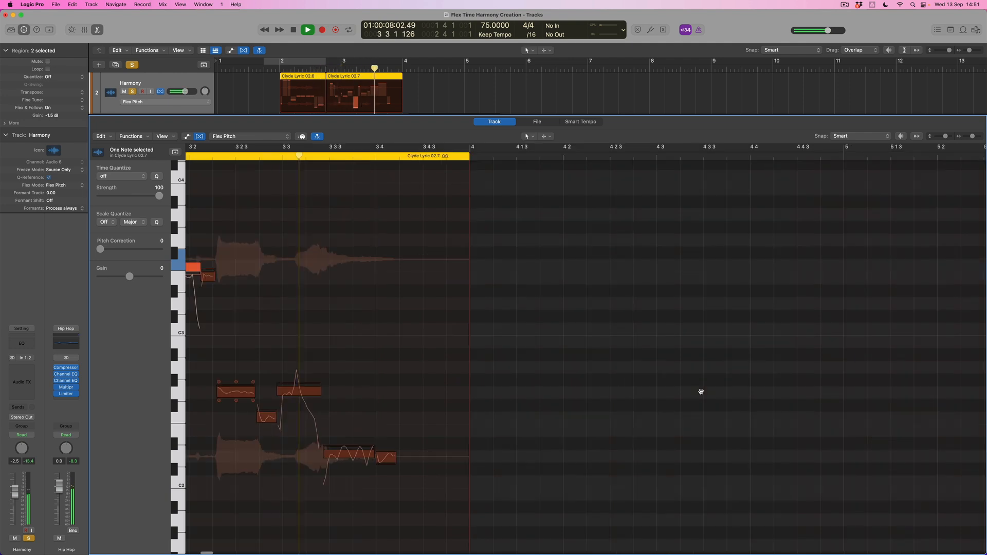
key(space)
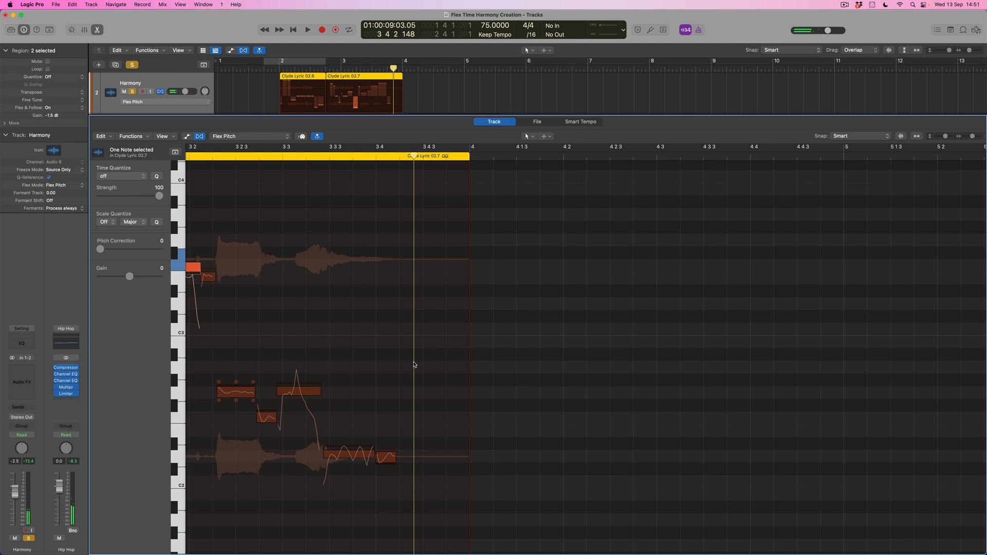
Raise the last five notes of the second Harmony region to A#2, A2, A#2, A2 and A2, in that order
scroll(416, 364, left, 2)
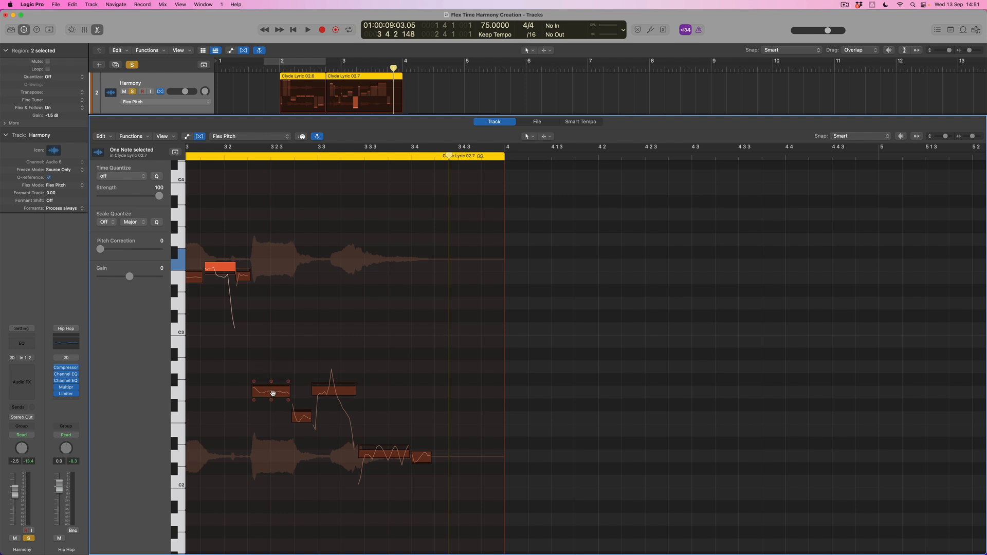
drag(273, 393, 273, 353)
drag(301, 415, 303, 356)
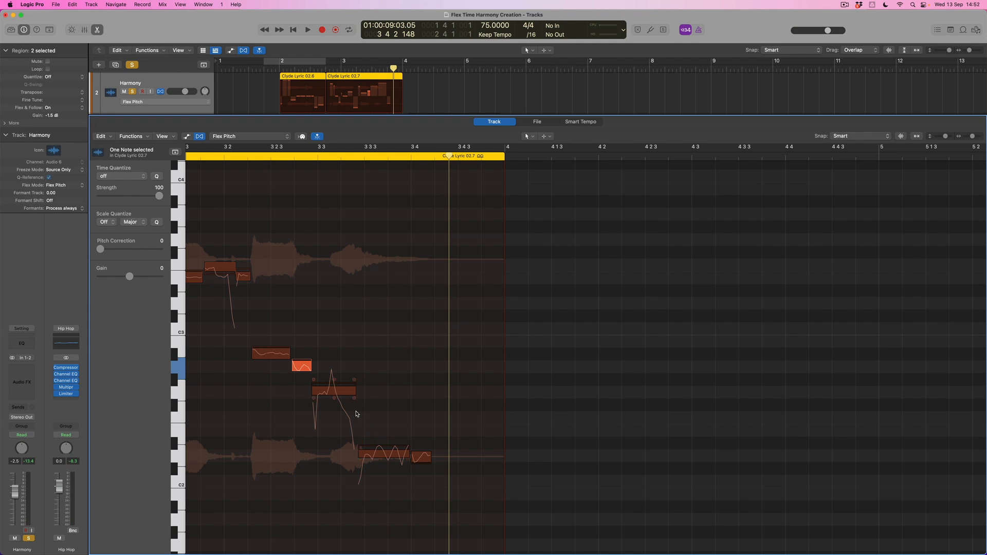
drag(333, 390, 334, 356)
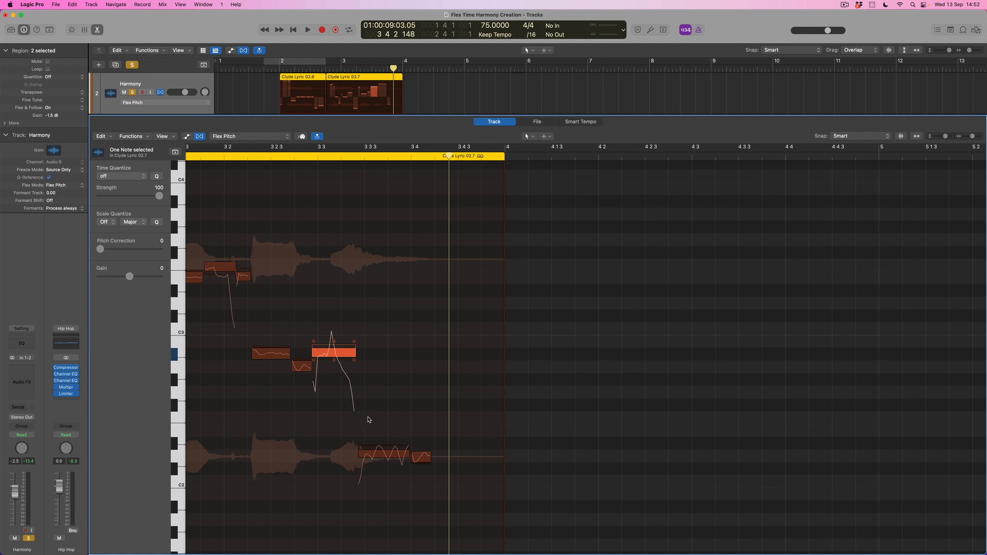
drag(380, 420, 386, 367)
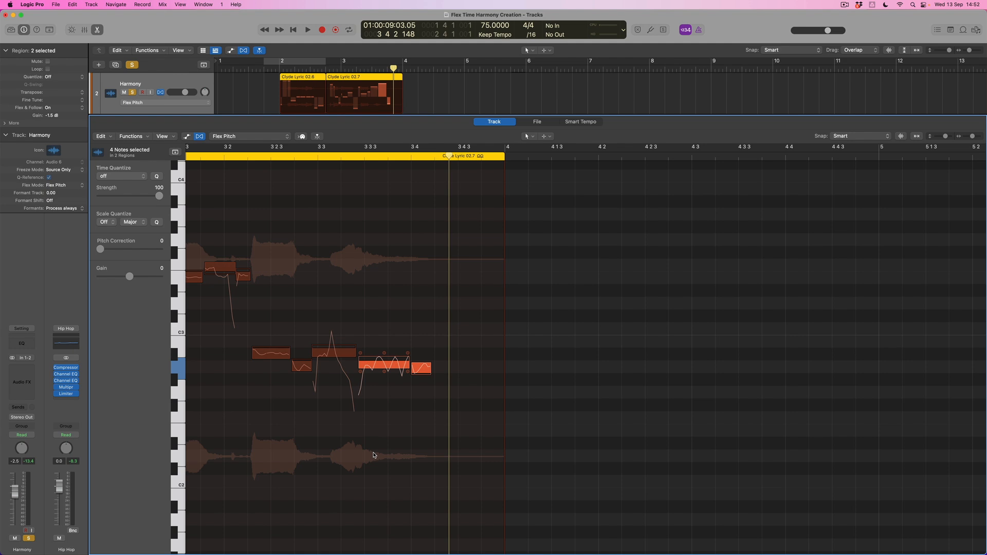
Play the Harmony part, set a cycle range from bar 3 to bar 4 and listen to it
double_click(261, 68)
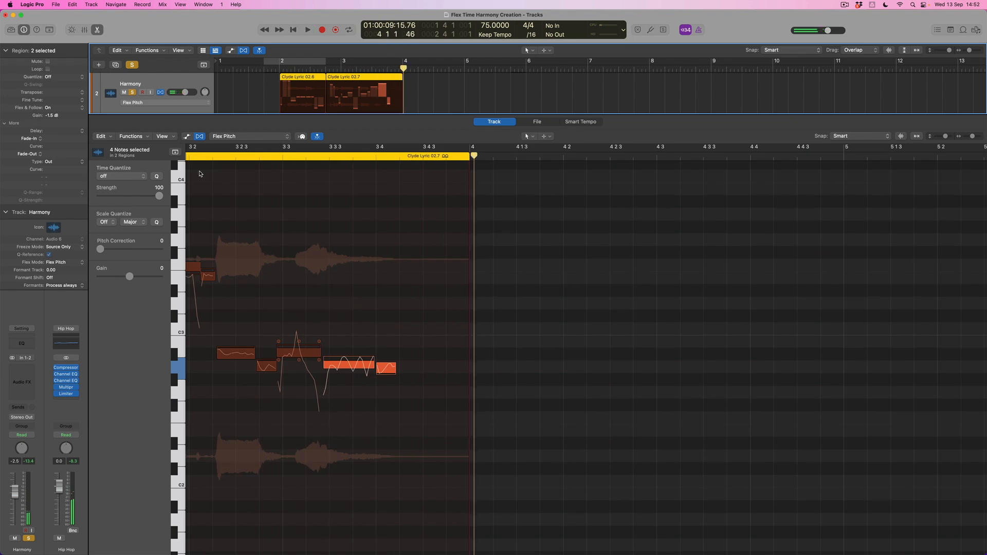
scroll(285, 283, left, 2)
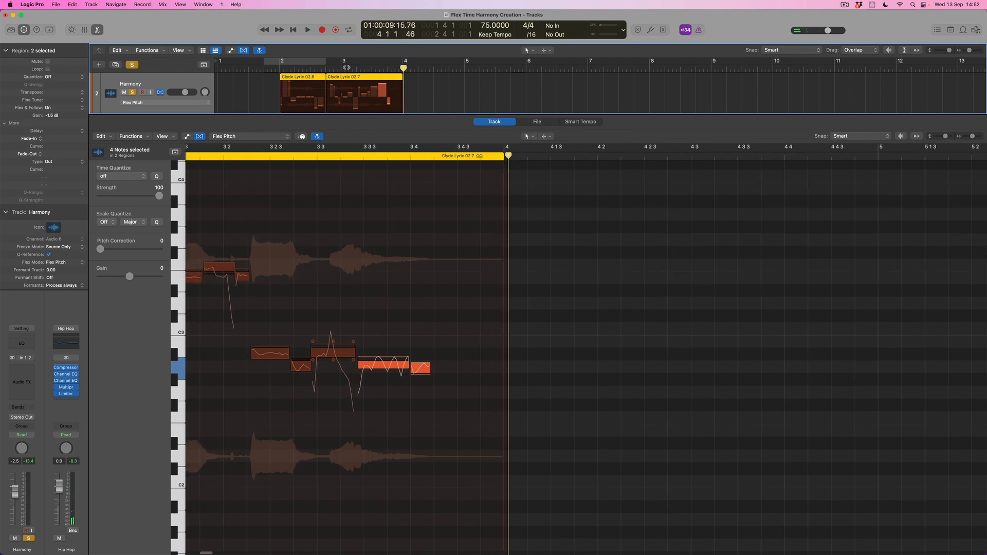
drag(345, 64, 403, 70)
key(space)
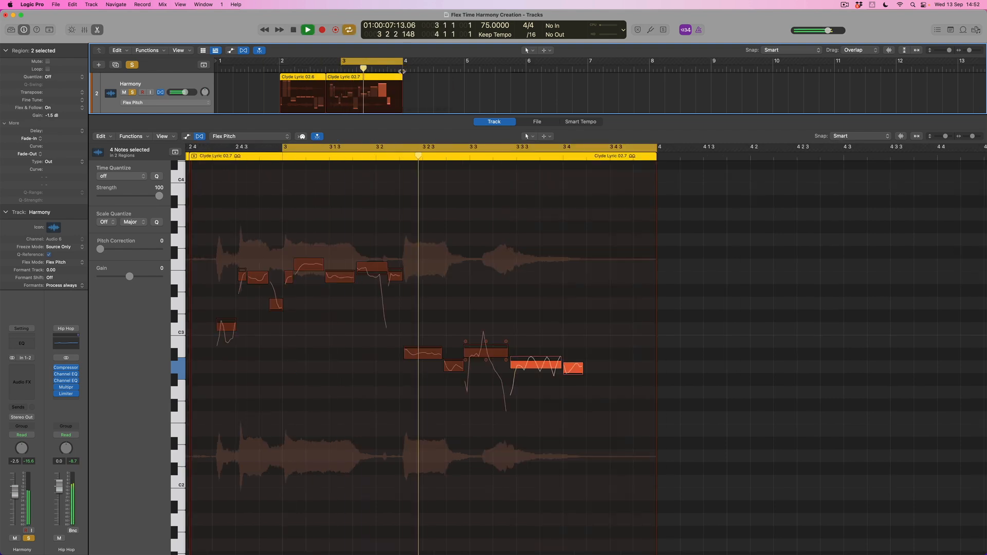
key(space)
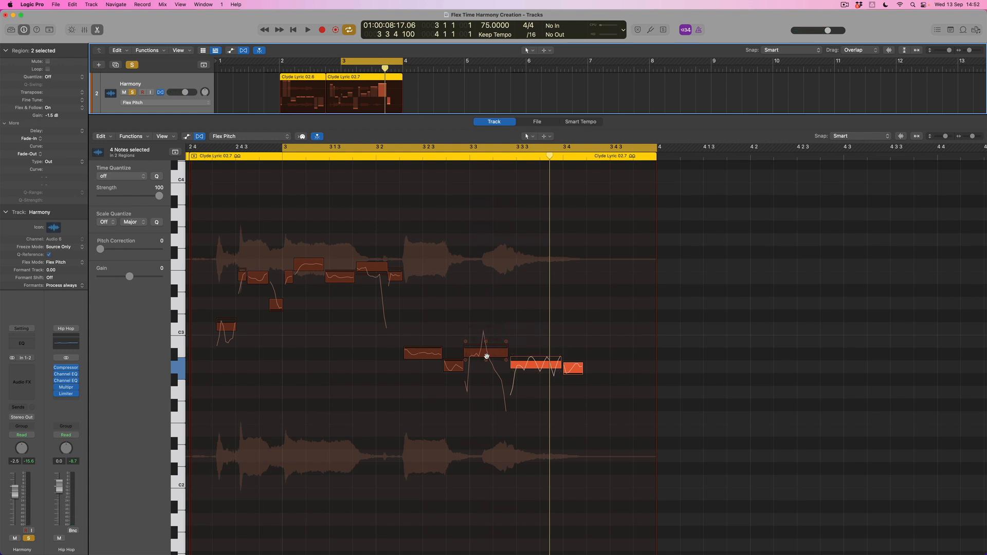
Split the A#2 note just after beat 3 3 into three parts with the Scissors Tool
key(t)
click(492, 390)
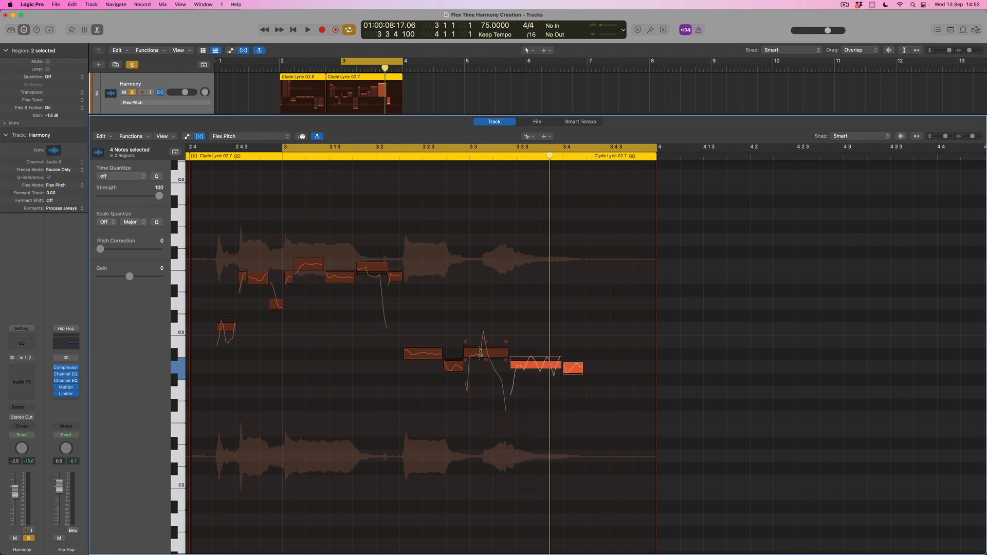
click(481, 353)
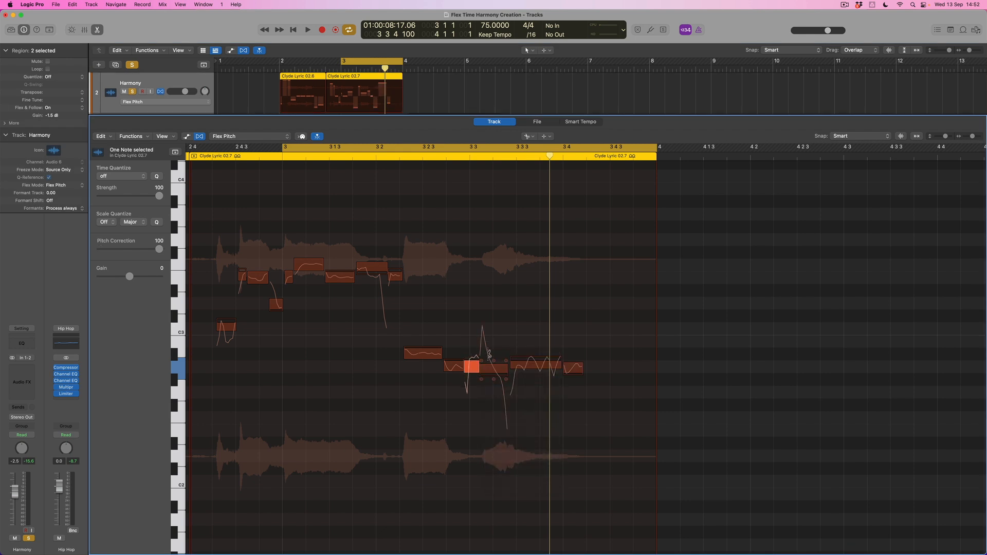
click(492, 369)
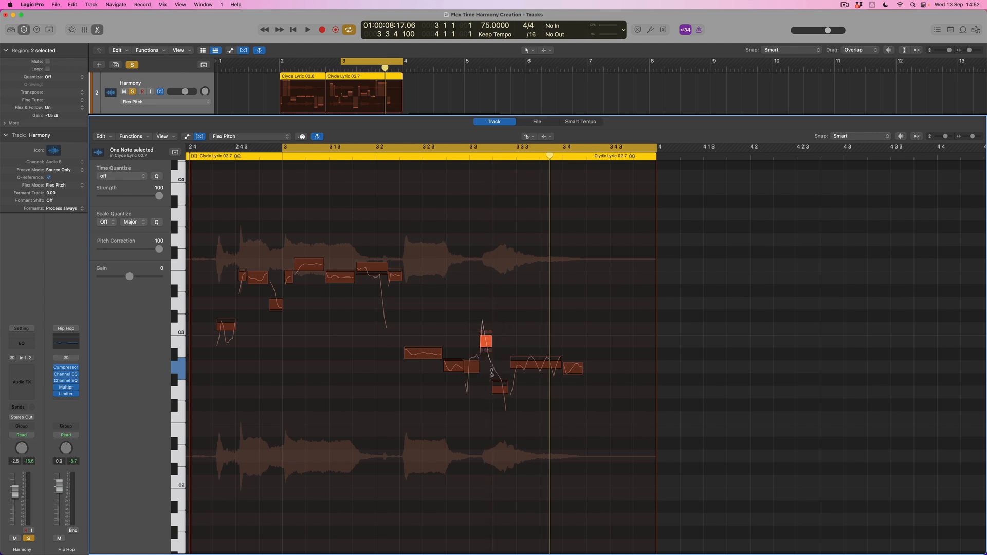
Switch back to the Pointer Tool and raise the middle part of the split note to C3
key(t)
click(492, 370)
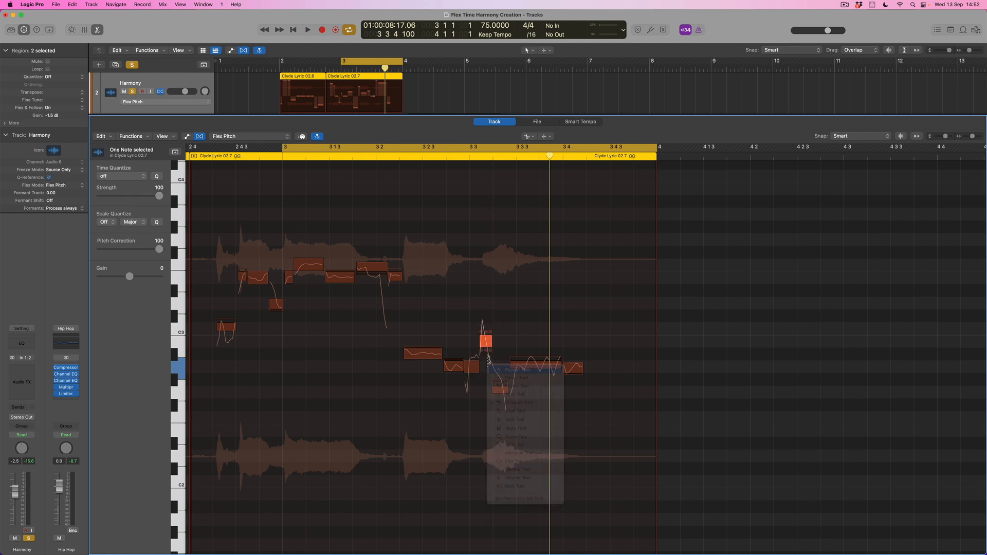
click(483, 335)
drag(483, 334, 485, 326)
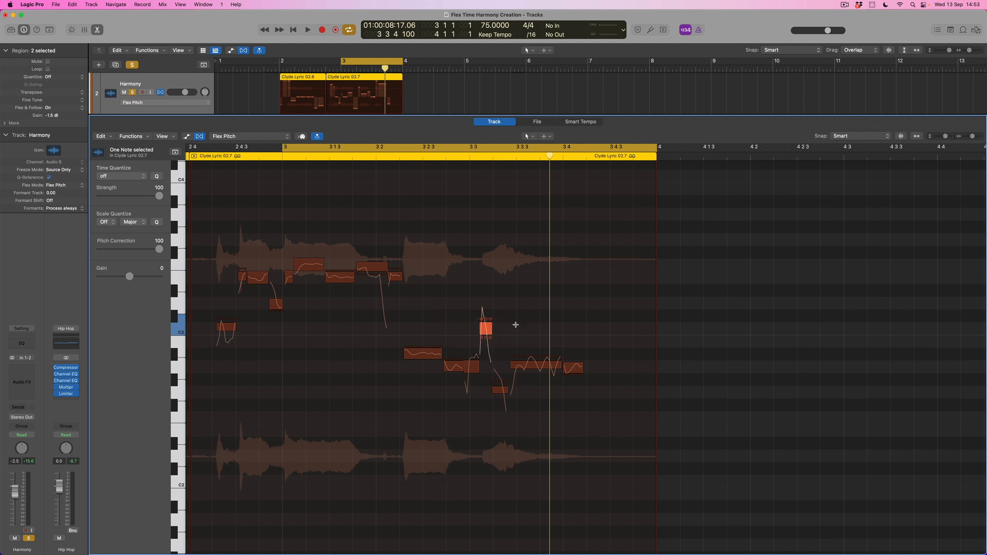
Reduce the vibrato of the short C3 note to flatten its pitch curve, and raise the split part after it to A#2
key(super+Right)
key(super+Right)
key(super+Right)
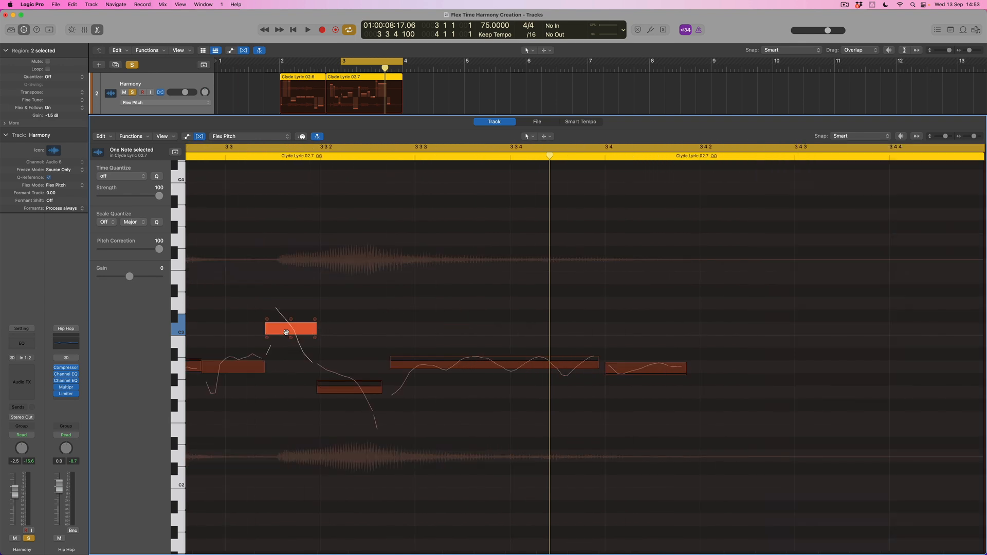
scroll(309, 332, left, 2)
scroll(308, 333, left, 2)
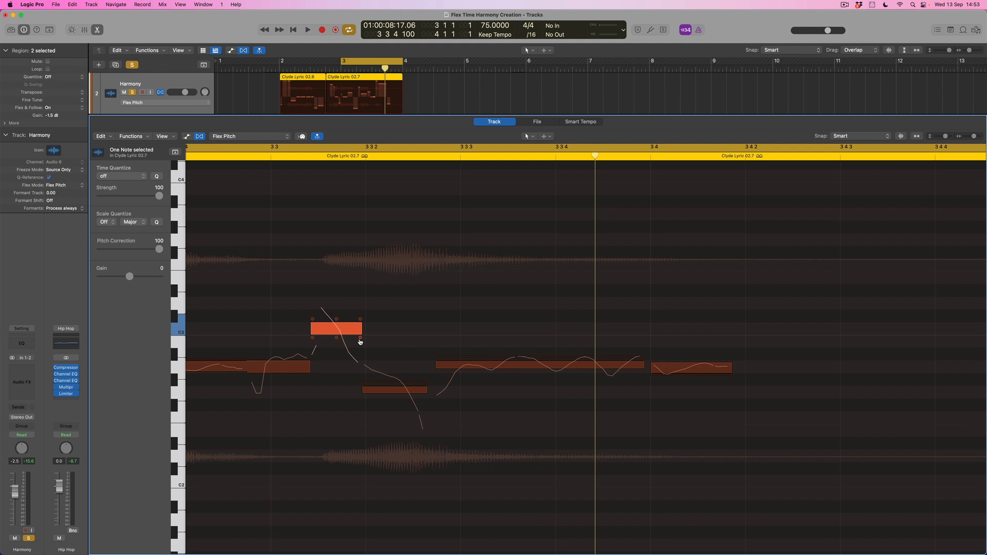
mouse_move(337, 340)
drag(337, 340, 337, 366)
drag(390, 390, 393, 350)
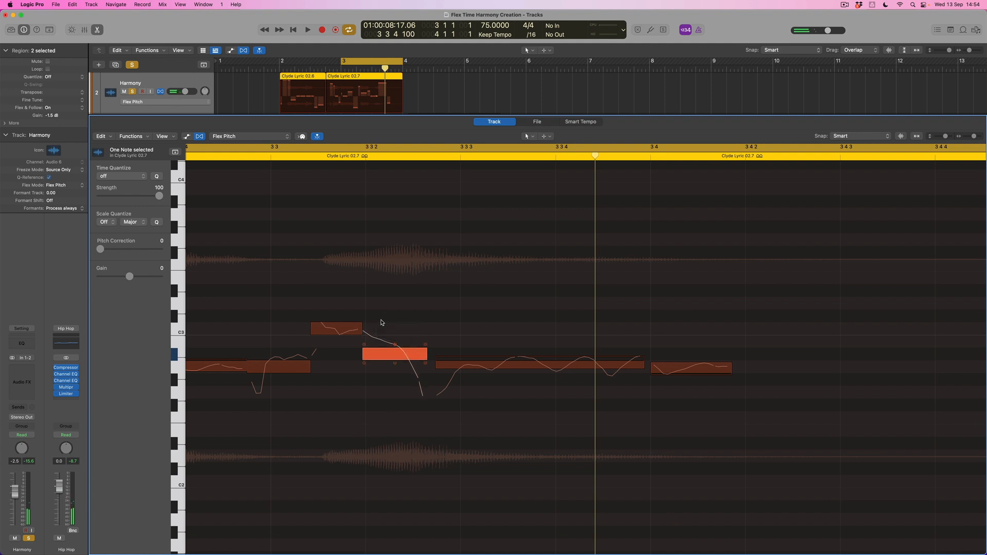
key(space)
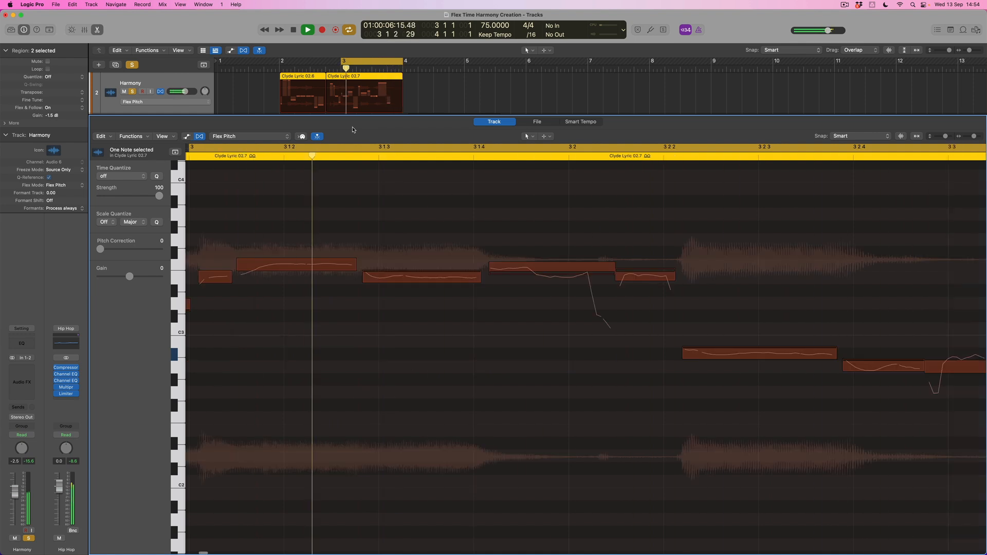
key(space)
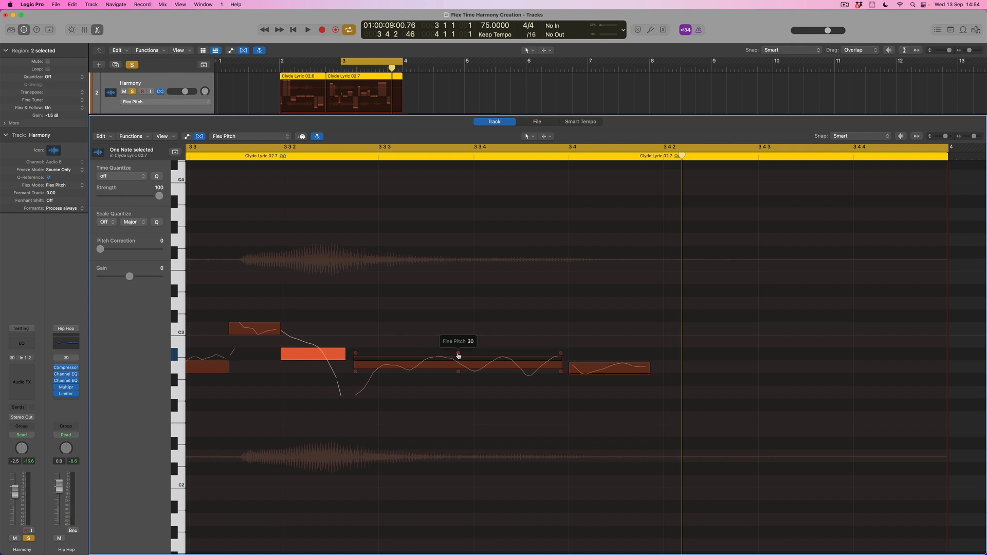
Lower the fine pitch of the long A2 note near the region's end and play the cycle back
click(459, 355)
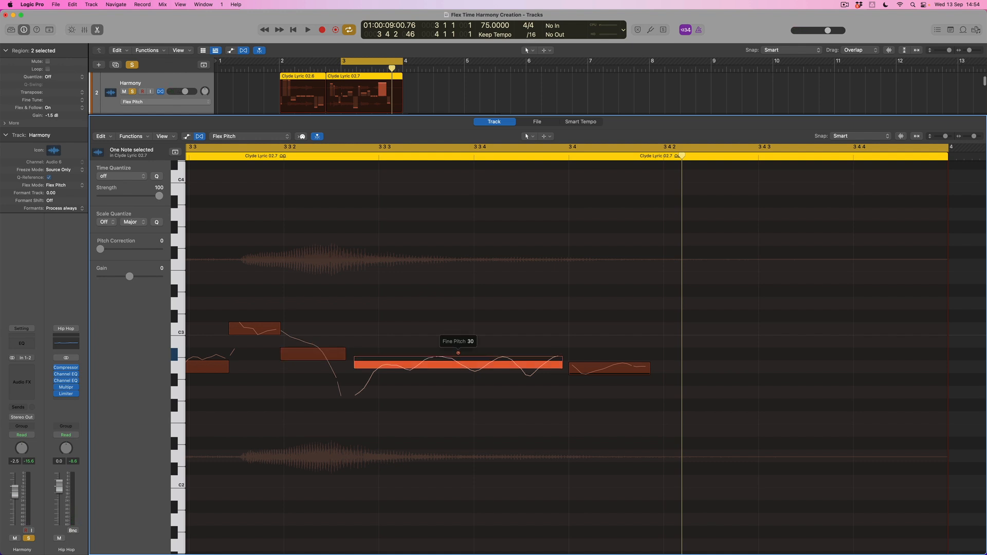
drag(458, 354, 458, 356)
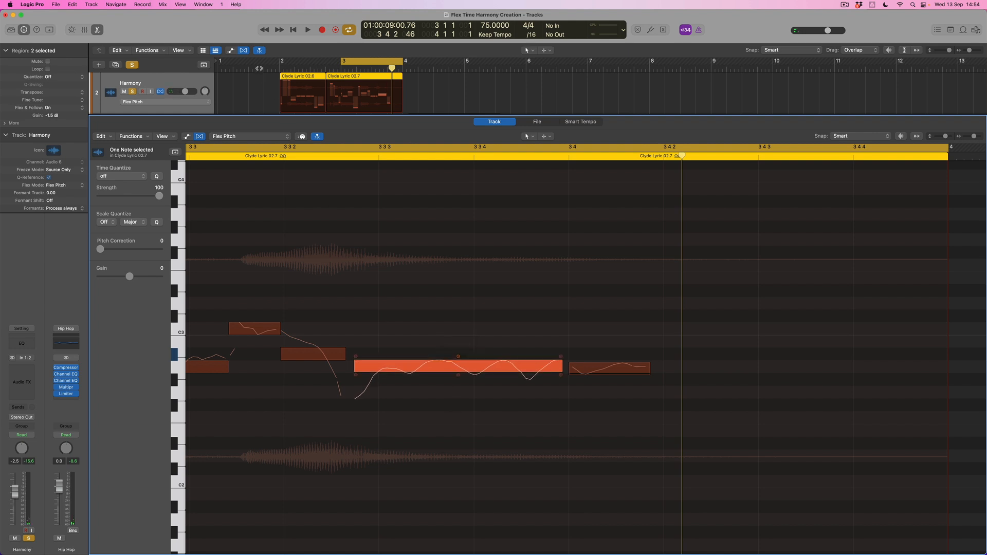
key(space)
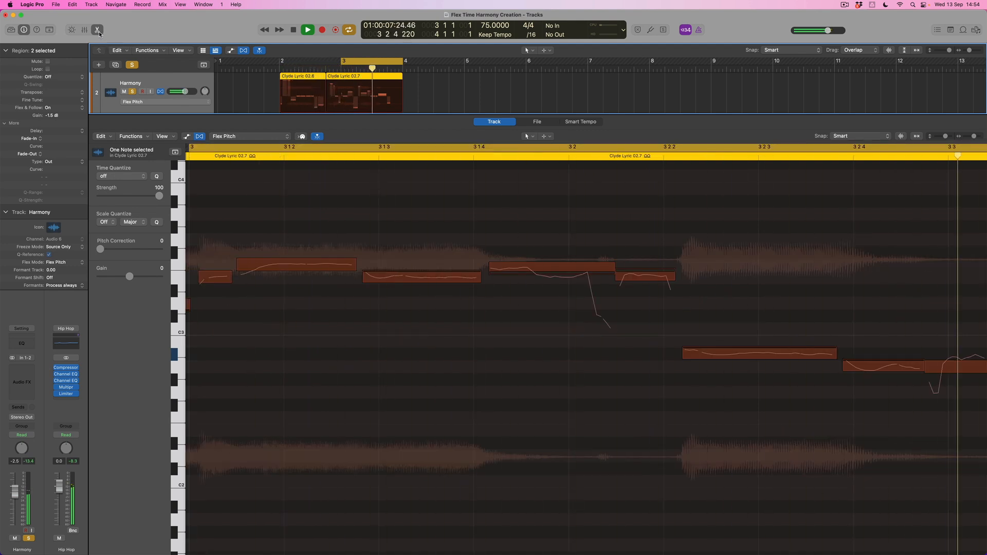
Stop playback, turn off the cycle range and close the audio track editor
key(space)
key(c)
click(96, 30)
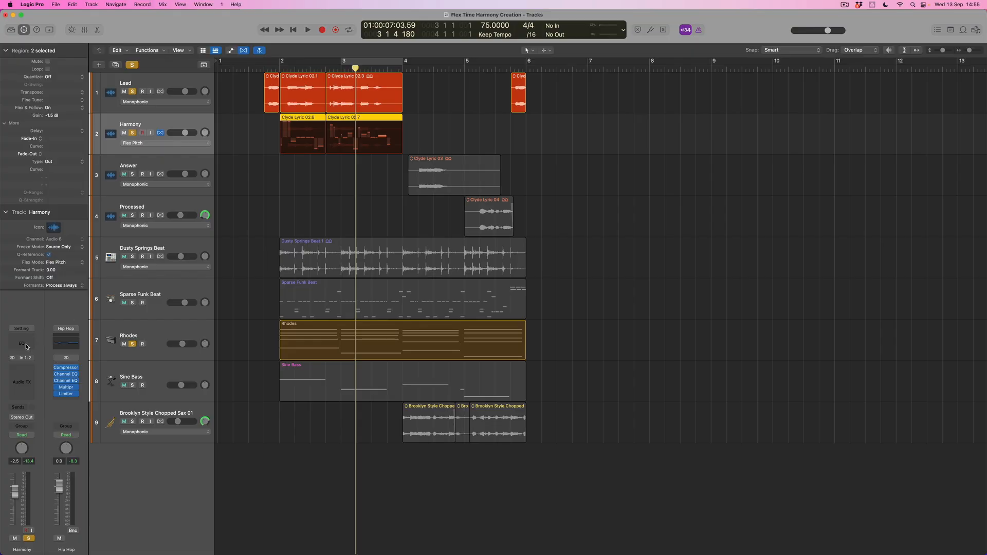
Add a Channel EQ to Harmony with a 12 dB/Oct low cut at 154 Hz, Q 0.20, and a 3.5 dB cut at 258 Hz
click(26, 347)
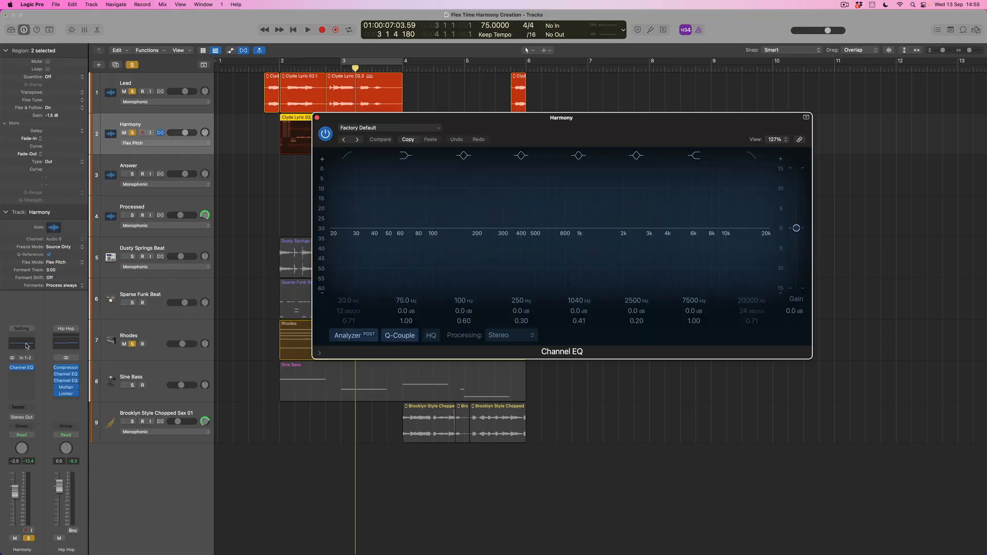
click(350, 156)
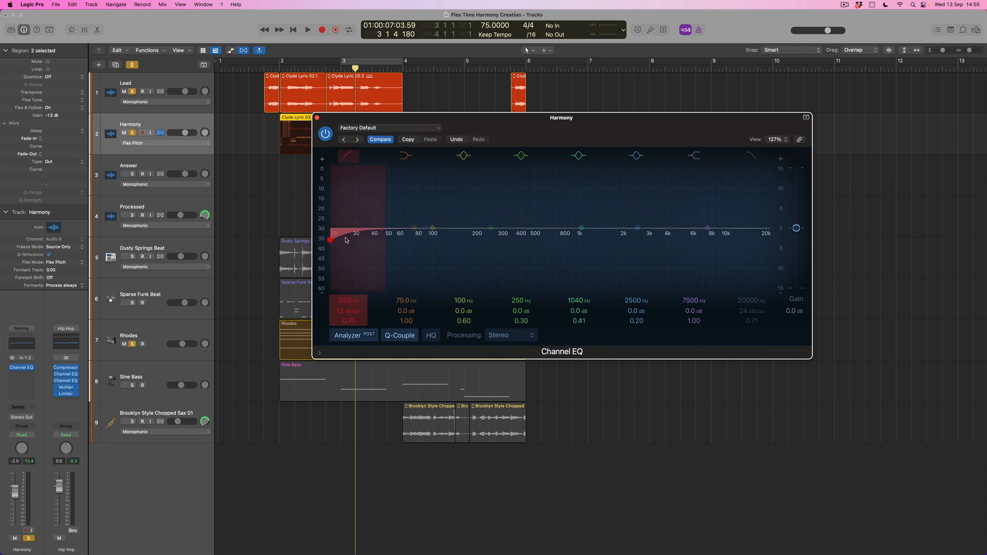
drag(332, 241, 463, 263)
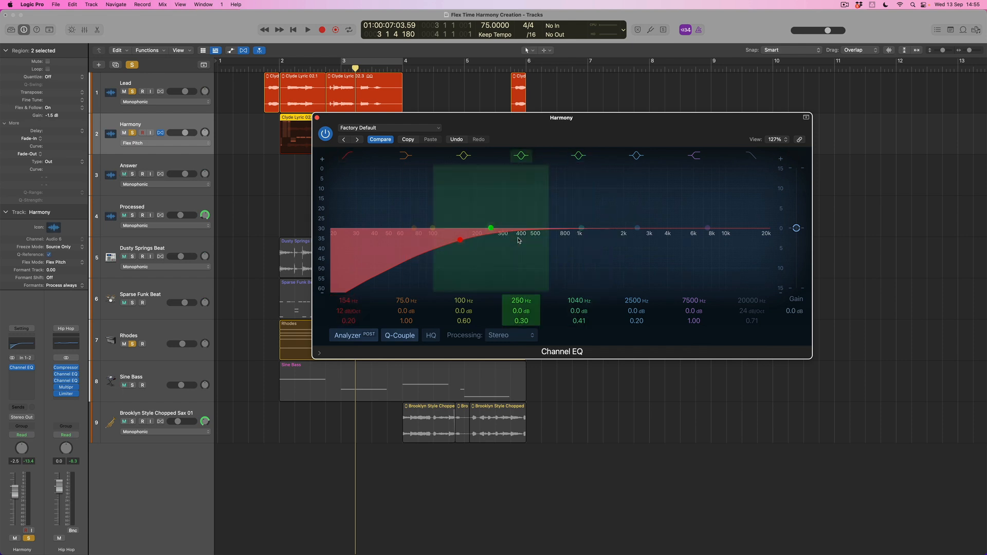
drag(519, 241, 527, 254)
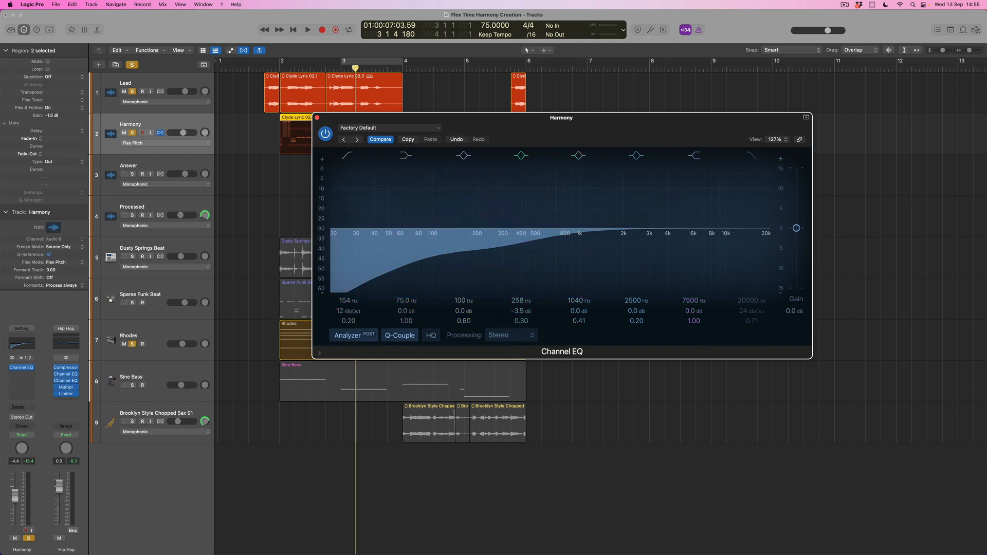
Add a Bus 1 send to the Harmony track and close its Channel EQ window
click(18, 407)
mouse_move(26, 420)
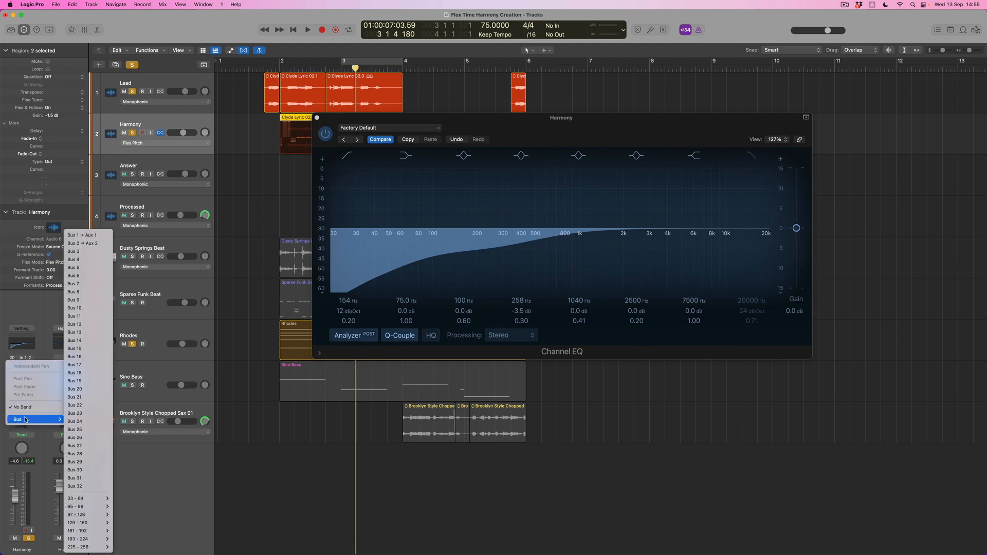
click(81, 236)
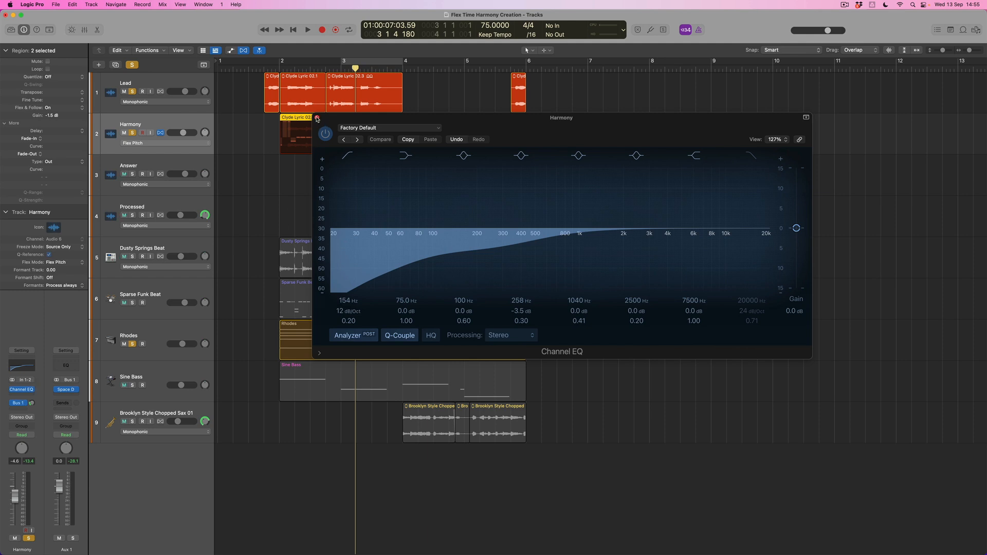
click(317, 118)
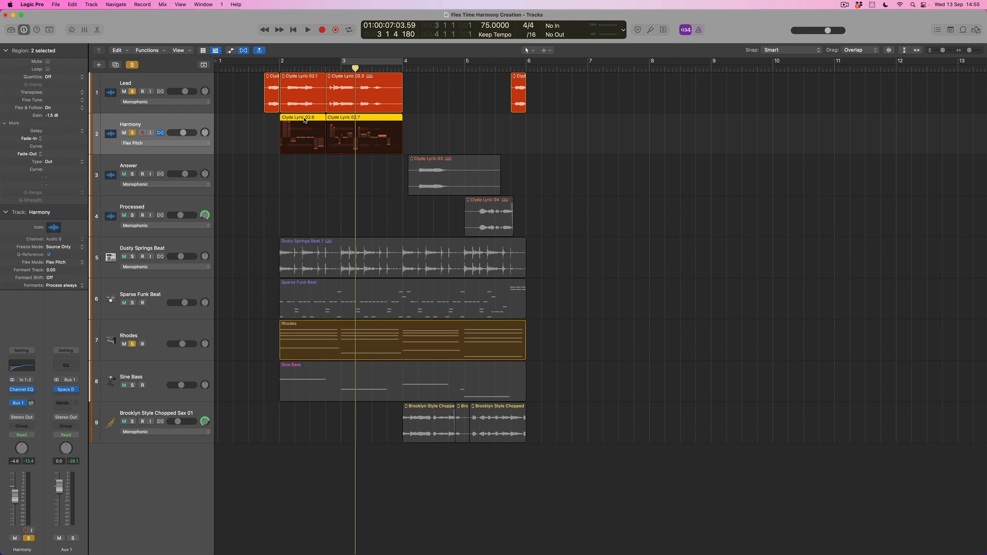
Lower the Harmony level to -5.7 dB during soloed playback, and clear all solos to audition the full mix
double_click(259, 69)
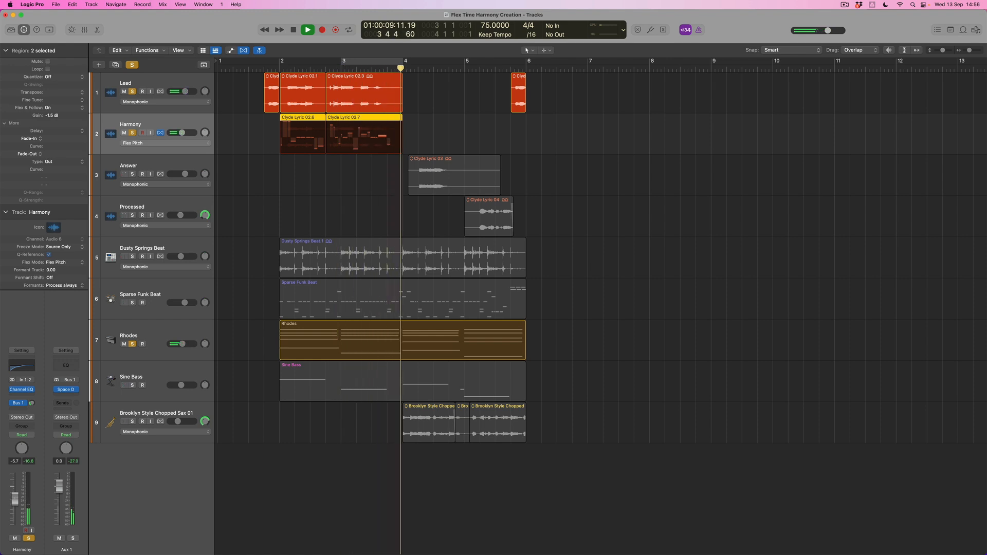
key(space)
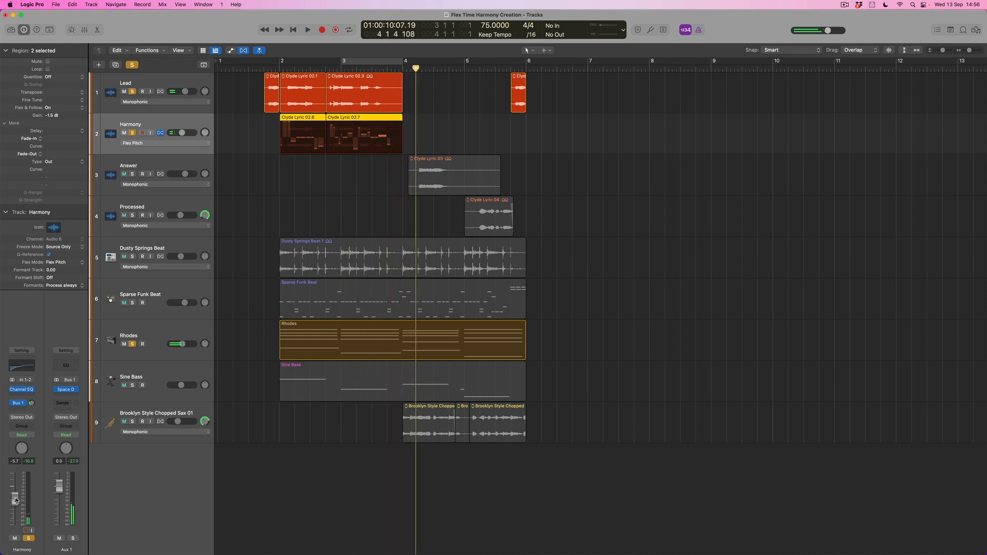
alt+click(132, 92)
key(space)
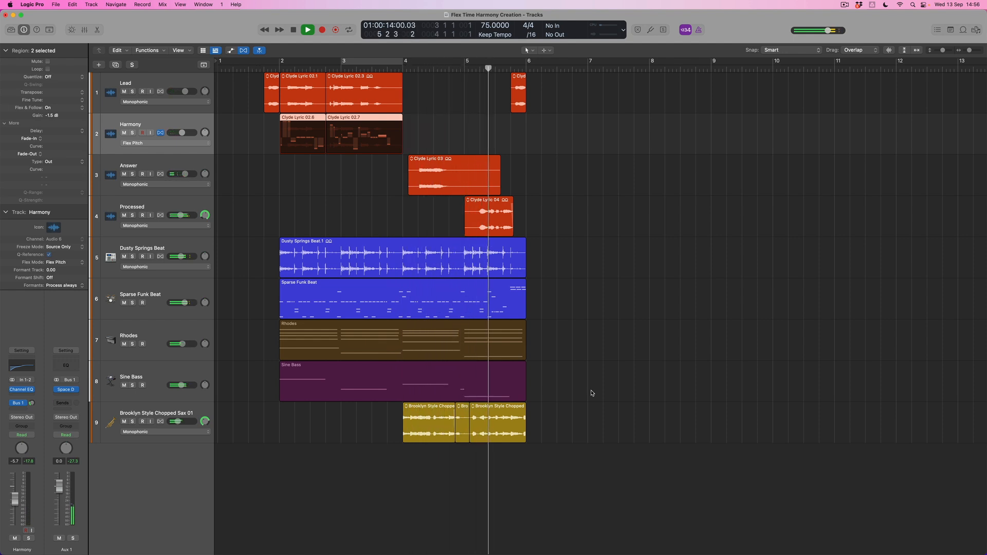
key(space)
Lower the Brooklyn Style Chopped Sax 01 track to -16.2 dB and play a cycle from bar 2 to bar 6
click(182, 416)
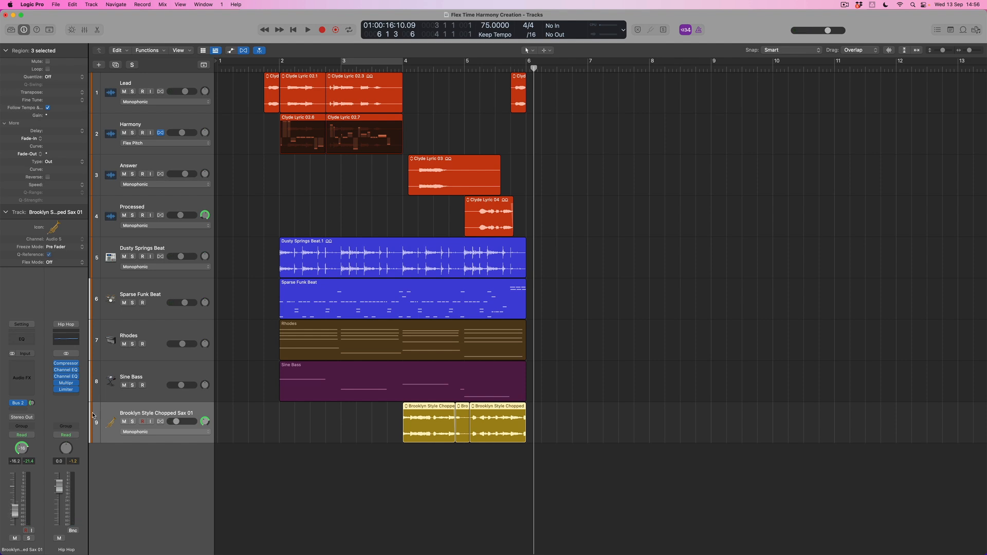
drag(282, 64, 524, 119)
key(space)
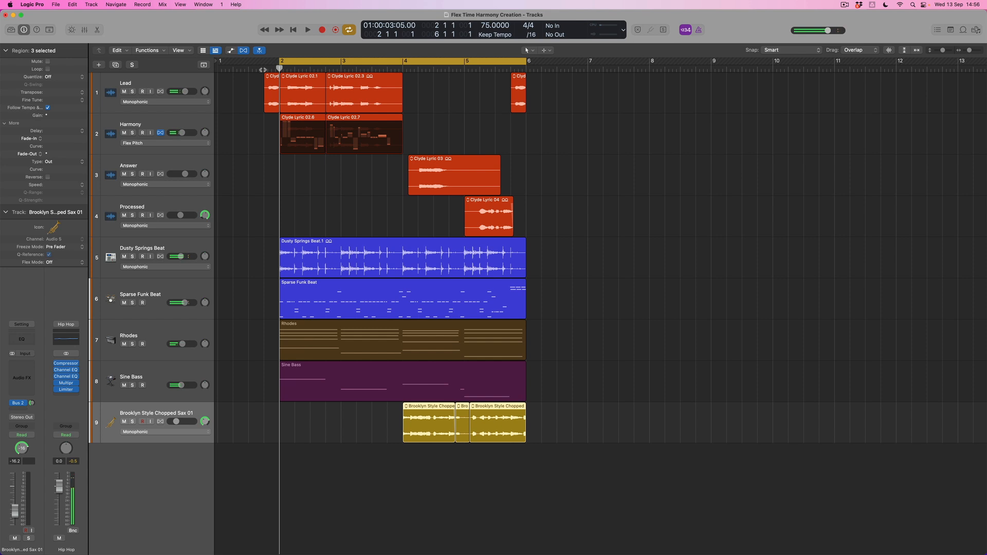
key(space)
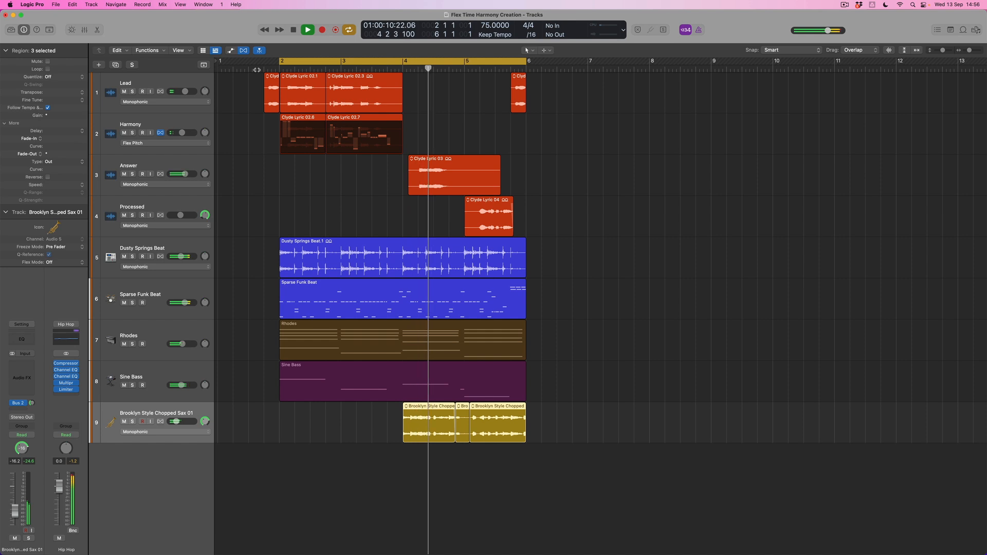
Add a Bus 3 send to the Harmony track and insert a stereo Tape Delay on Aux 3
click(150, 125)
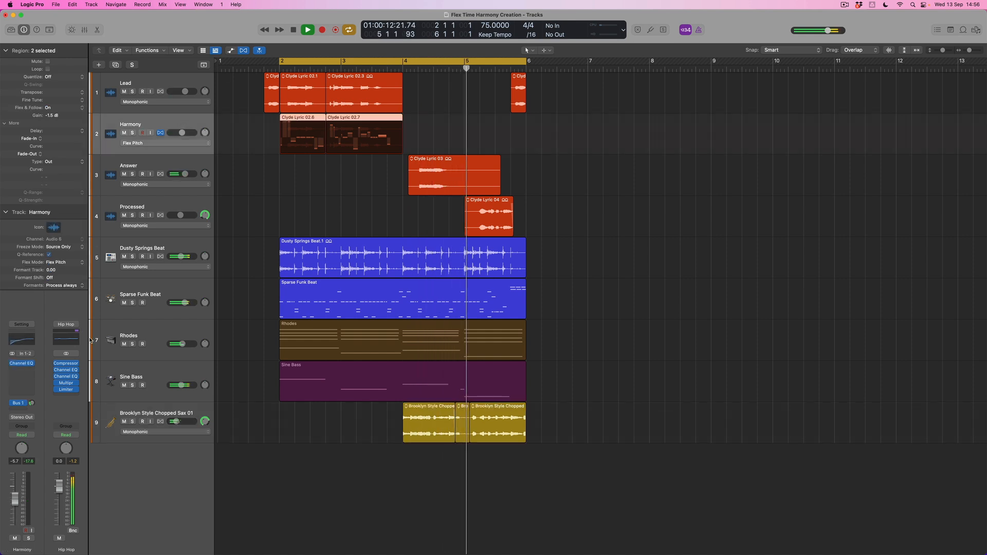
click(20, 409)
mouse_move(30, 420)
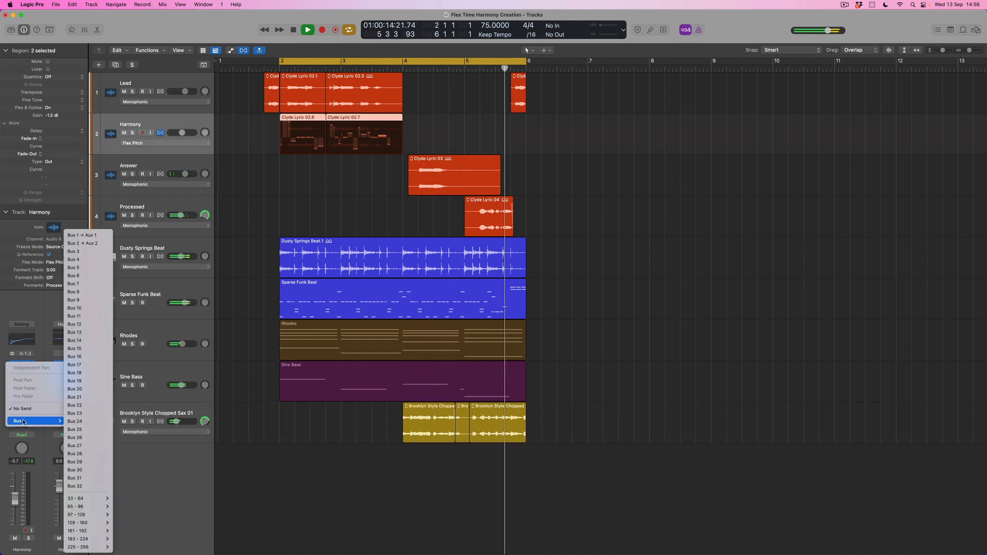
click(73, 251)
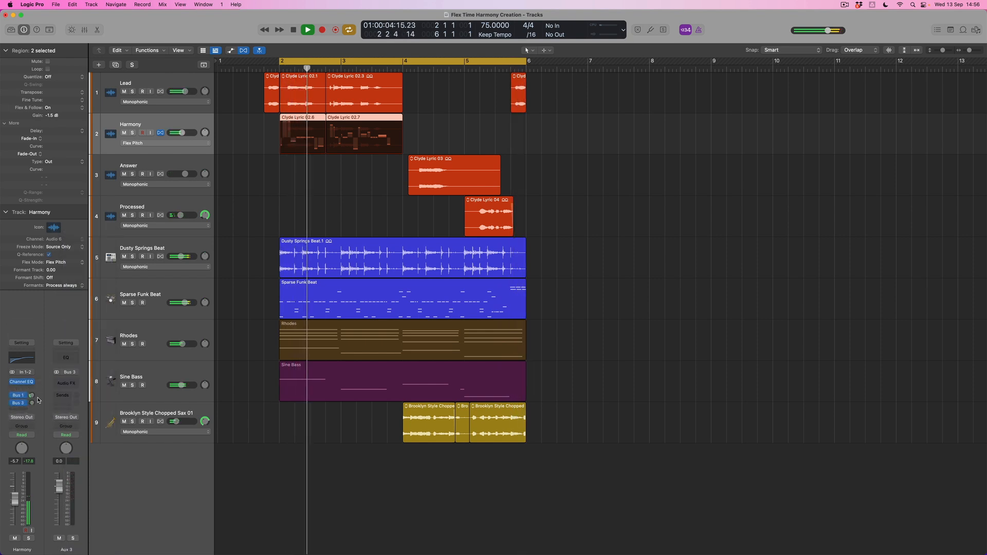
click(66, 383)
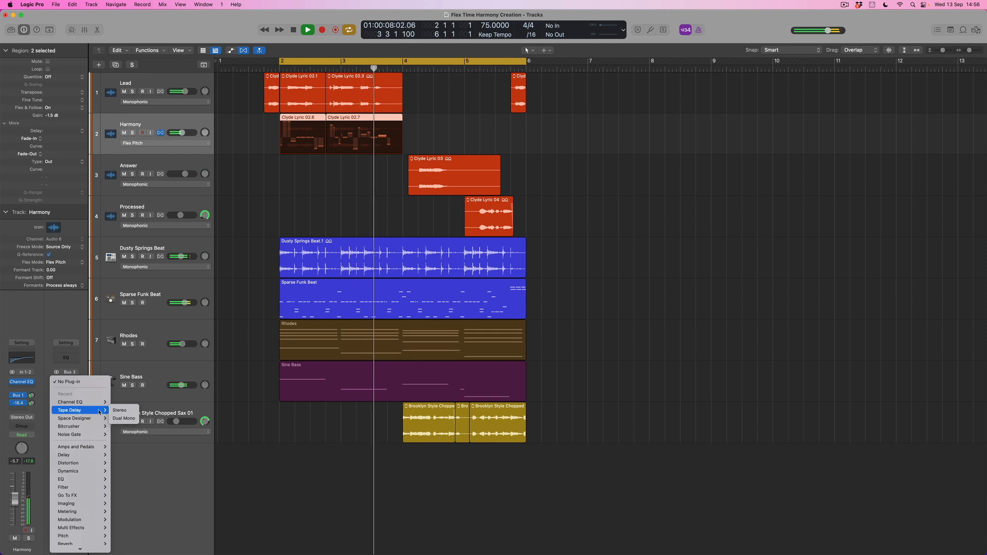
click(119, 410)
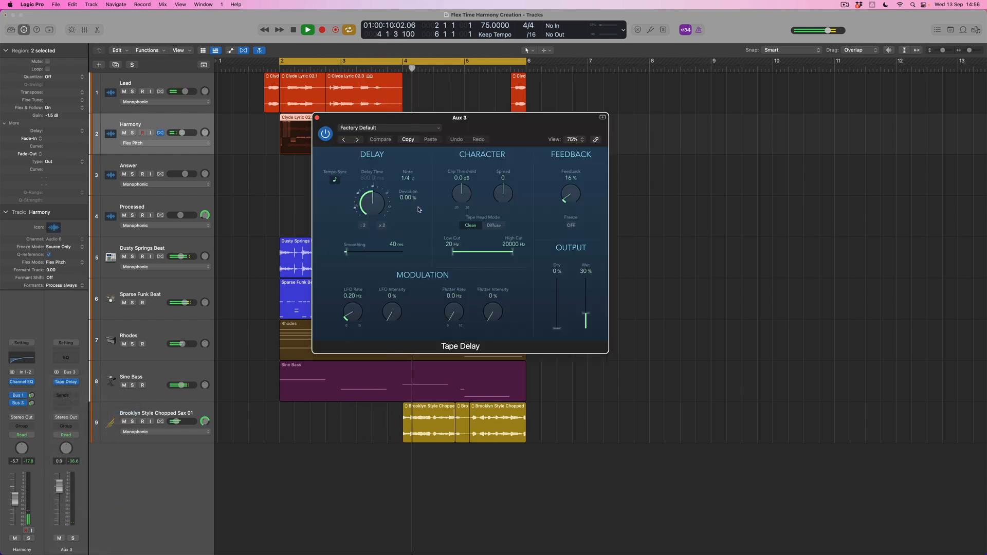
Set the Tape Delay to 30% feedback, 100% wet output and a 1/8 note delay
drag(571, 200, 571, 192)
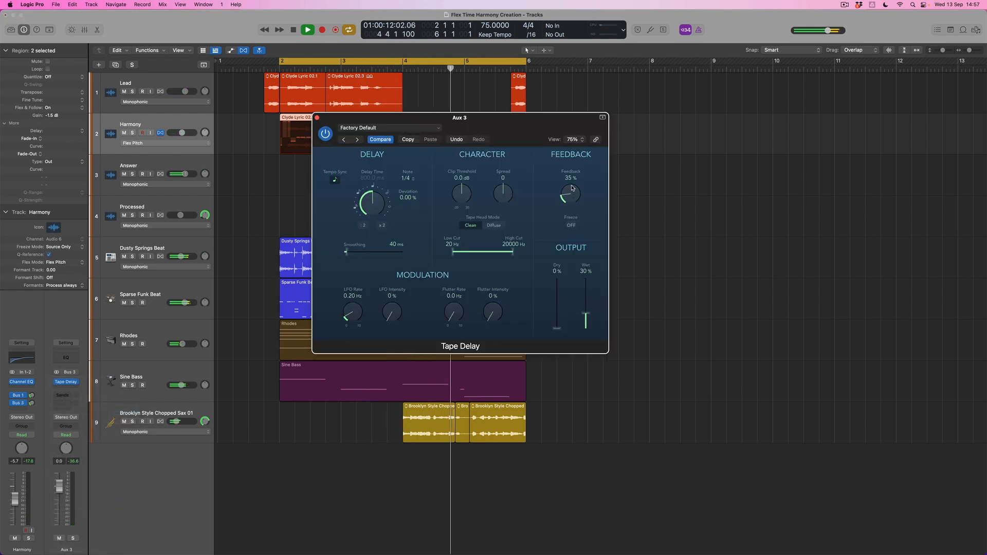
drag(588, 297, 584, 231)
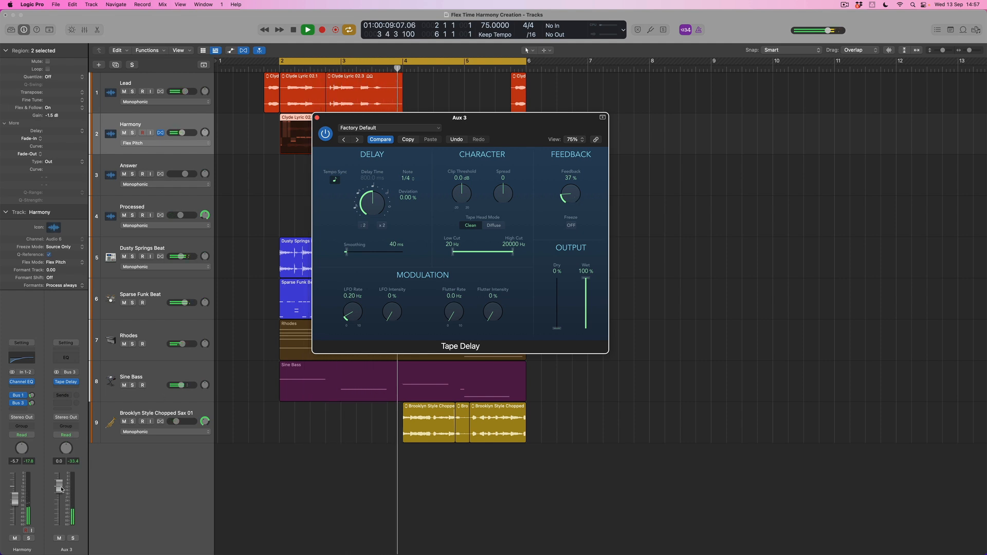
drag(571, 202, 570, 203)
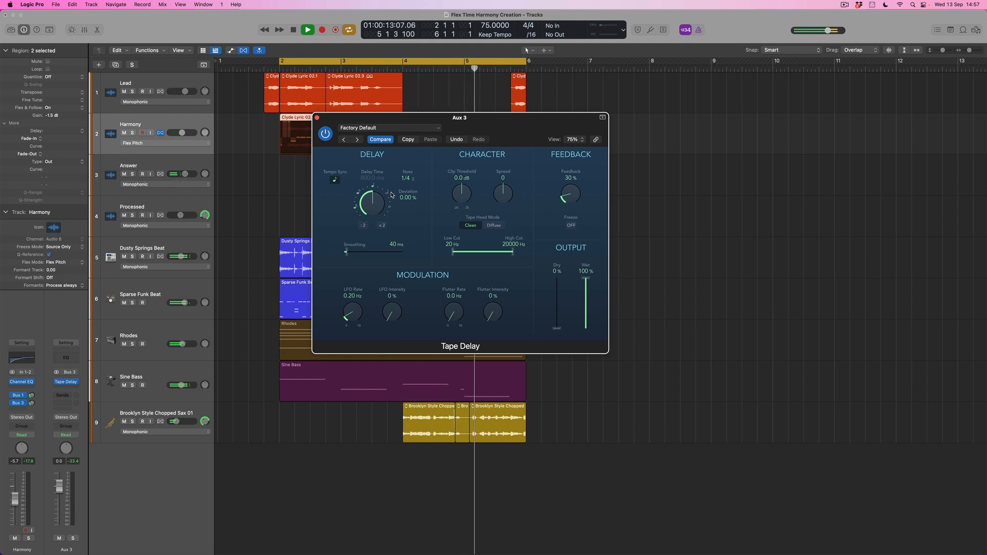
click(406, 178)
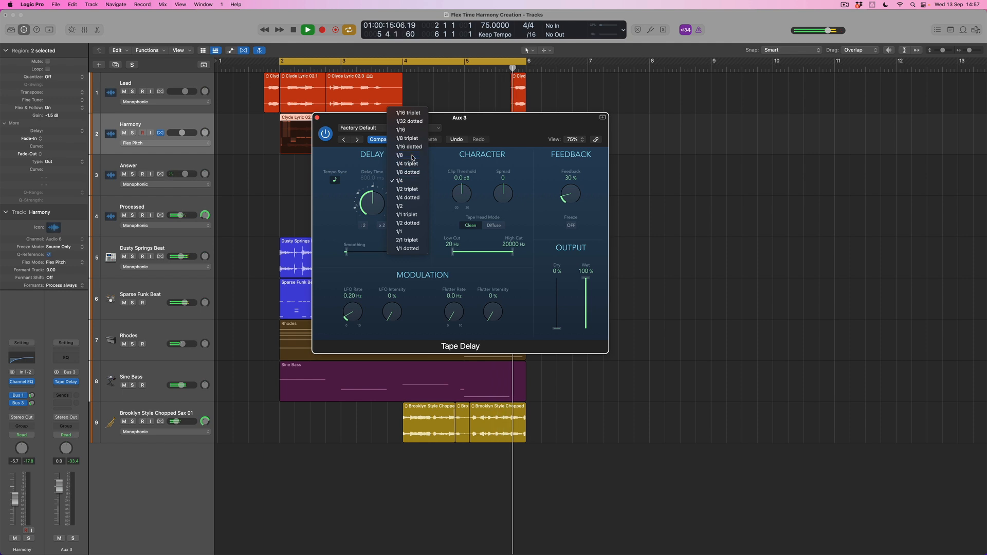
click(413, 155)
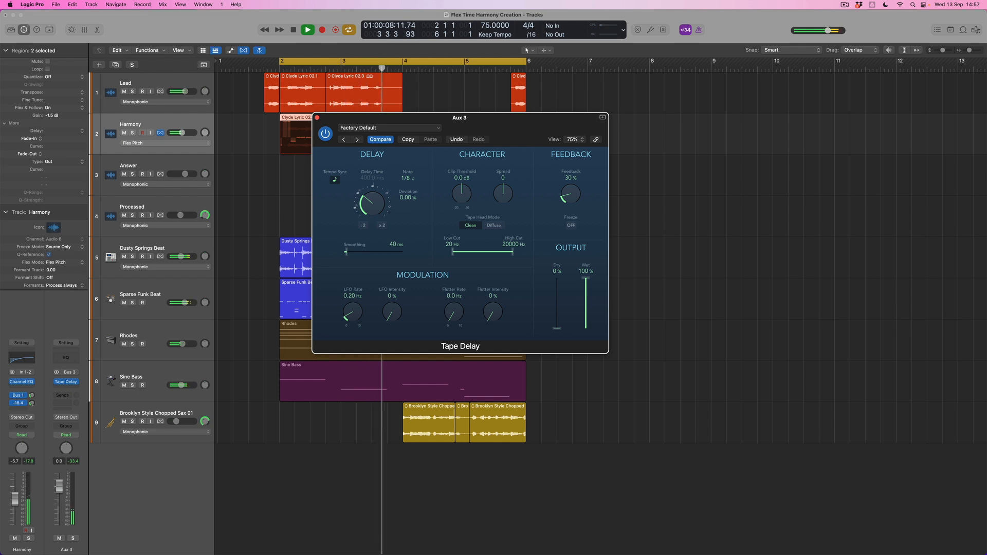
Lower the Harmony track to -8.6 dB, switch its panning to Stereo Pan and set the pan to +12
drag(33, 409, 33, 410)
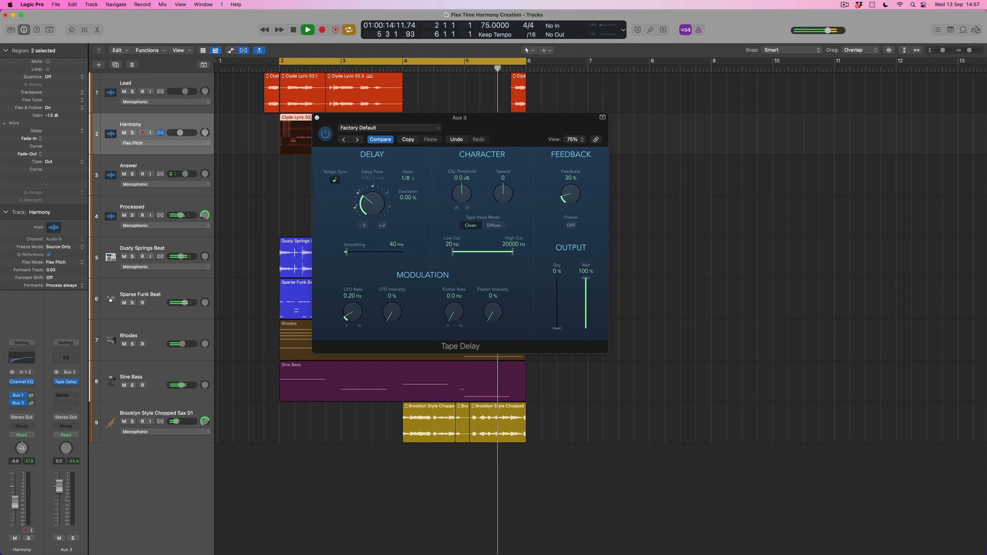
right_click(22, 452)
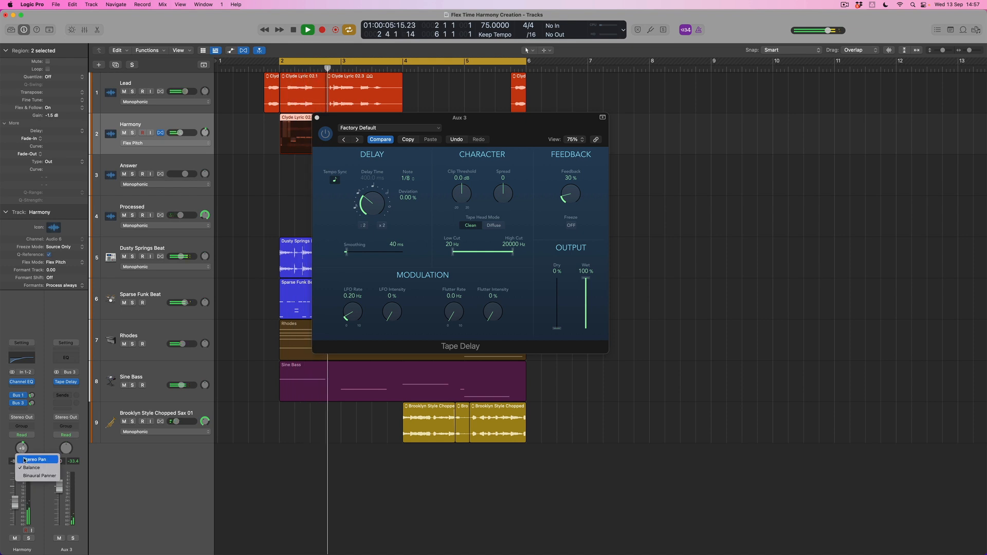
click(24, 459)
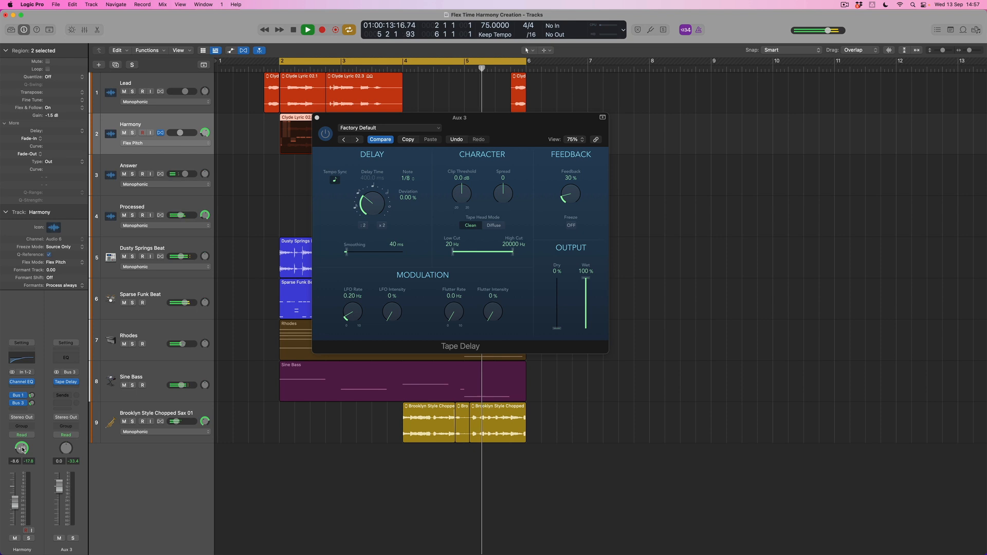
Solo and select the Lead track, turn off the cycle range and play the lead vocal alone
key(c)
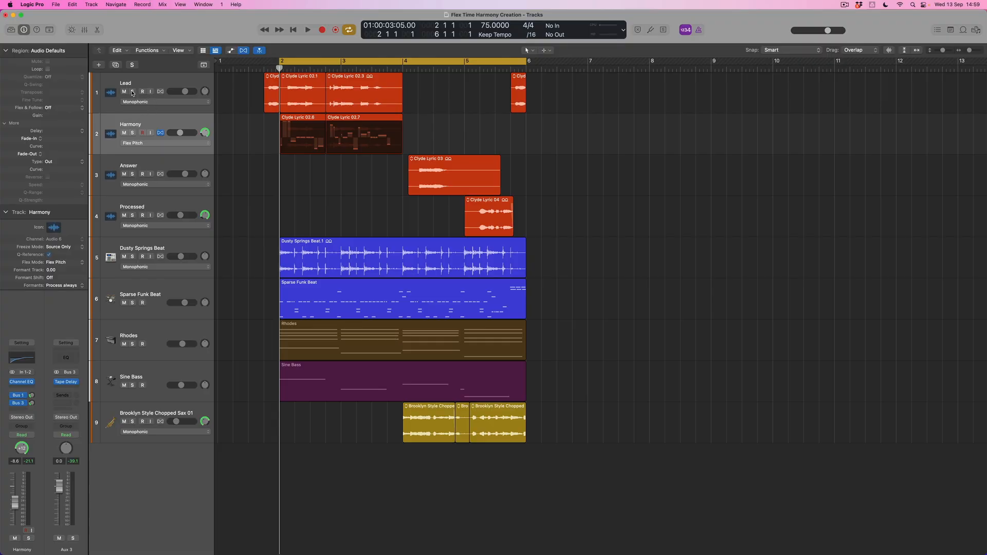
click(132, 92)
click(161, 82)
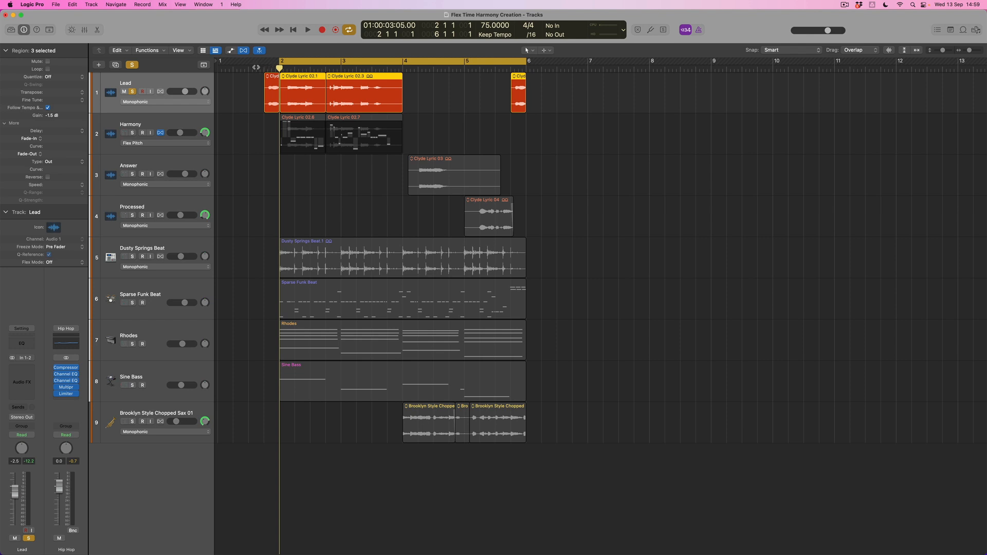
click(282, 62)
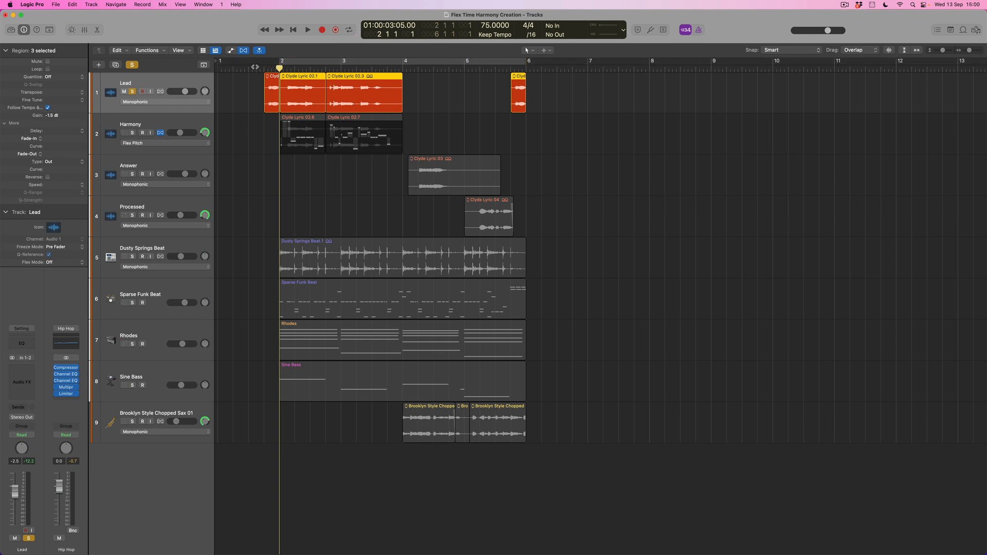
key(space)
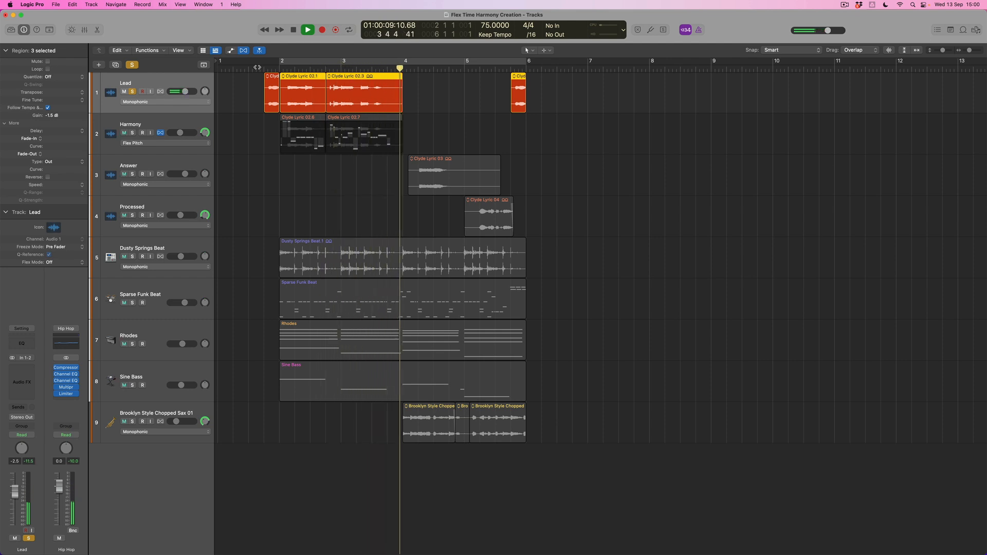
key(space)
Unsolo the Lead track, solo the Harmony track and play the harmony on its own
click(132, 92)
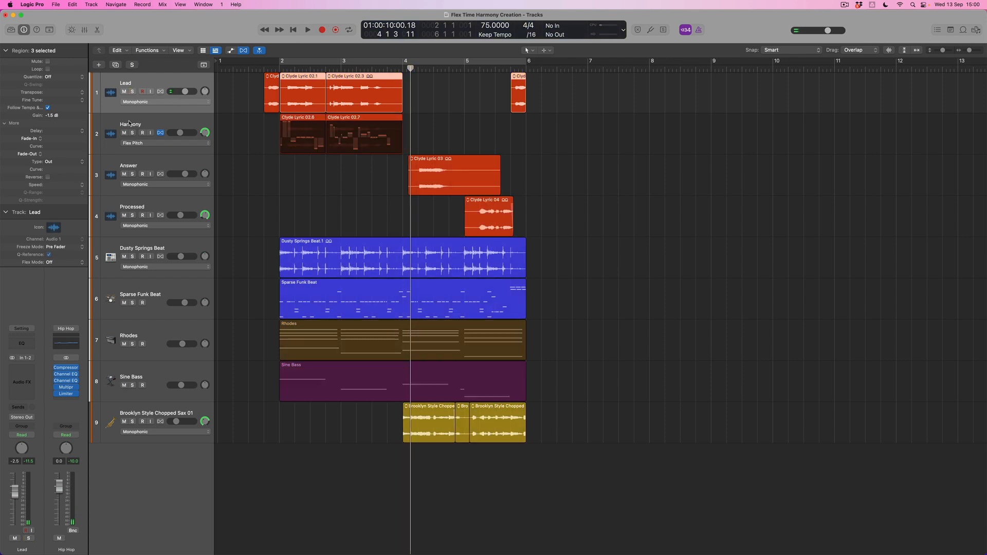
click(133, 133)
key(space)
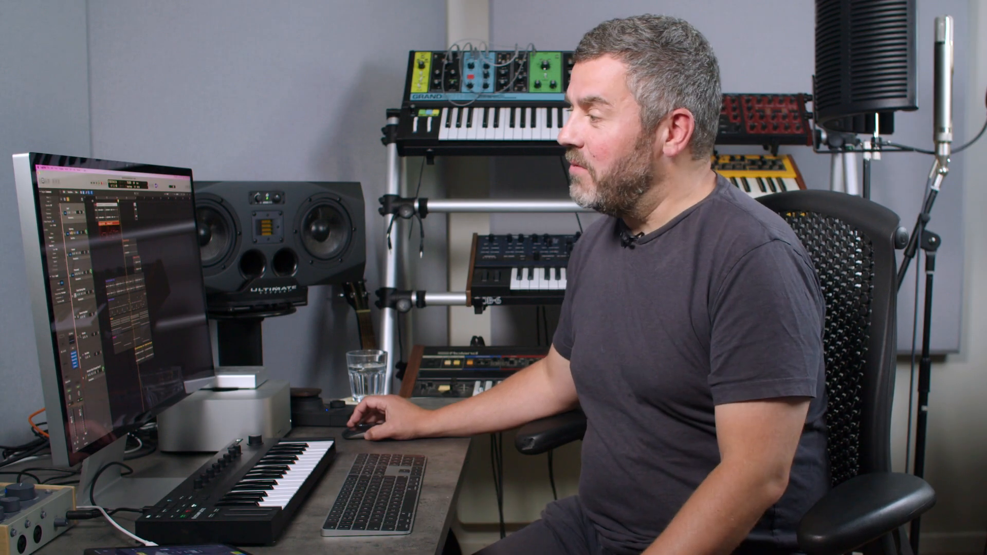
Solo the Lead track alongside Harmony and play both vocals together from just before bar 2
click(132, 92)
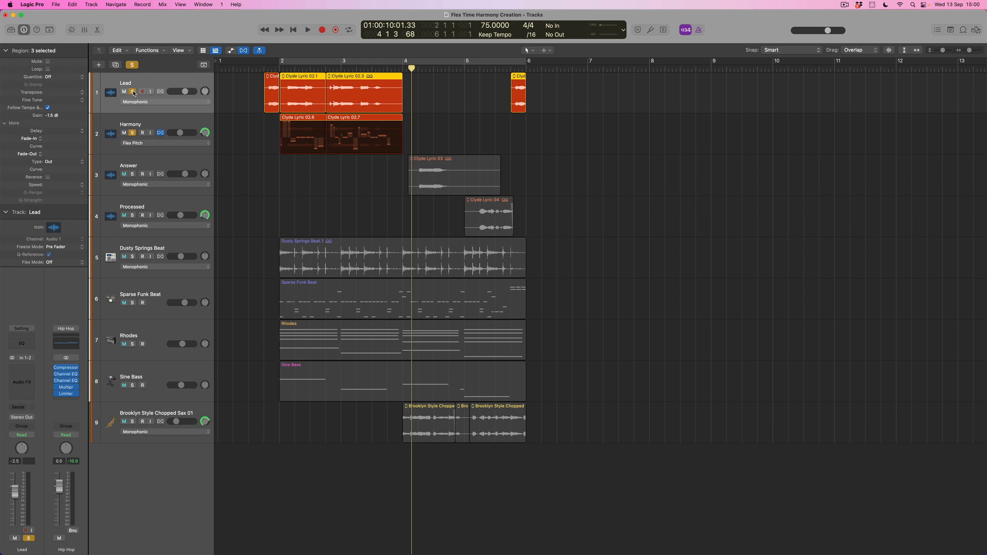
double_click(257, 68)
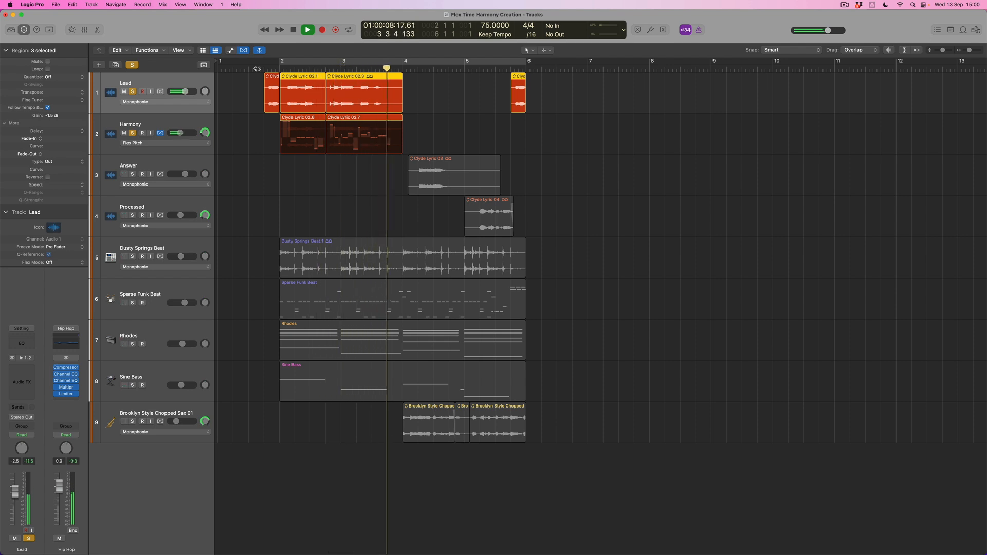
key(space)
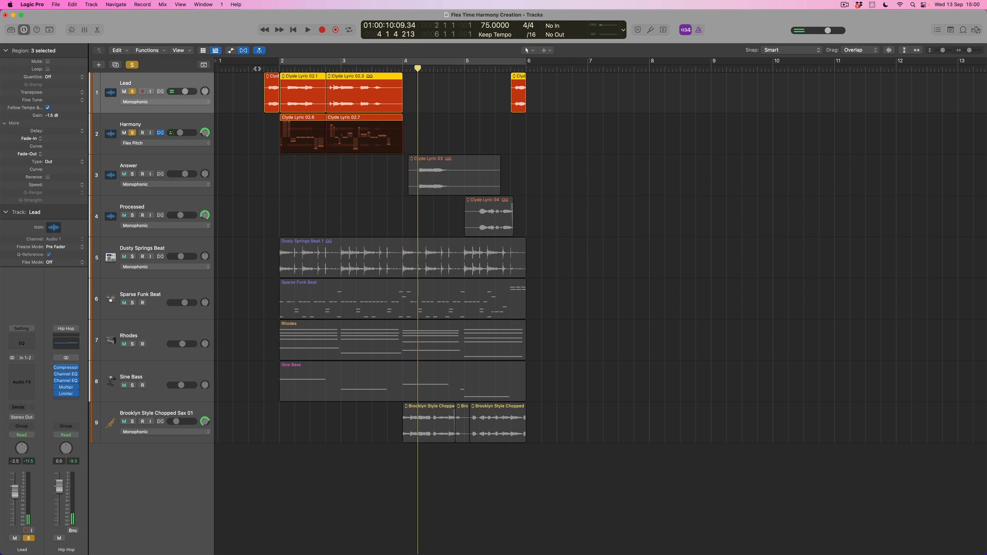
Add Rhodes and Sine Bass to the soloed tracks and play them with both vocals
click(134, 346)
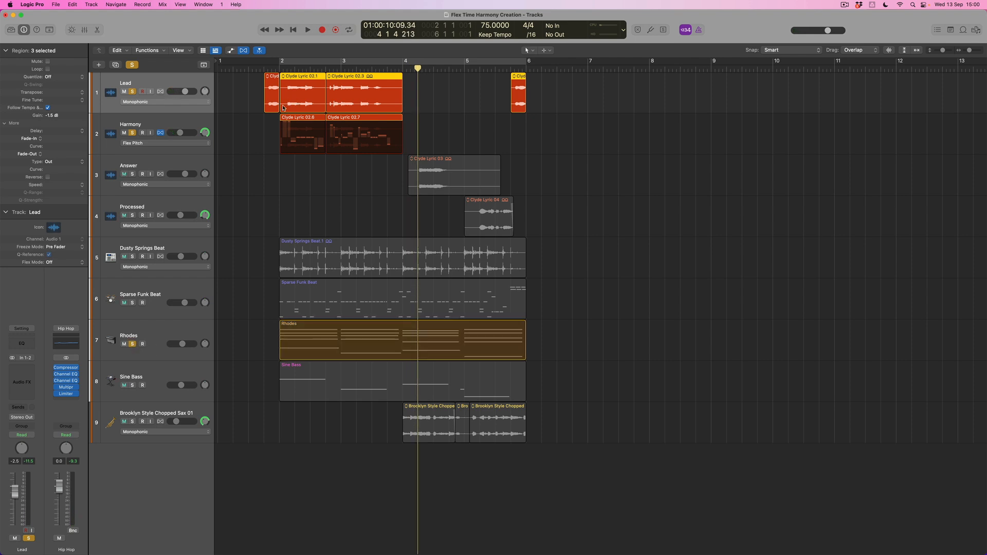
click(132, 387)
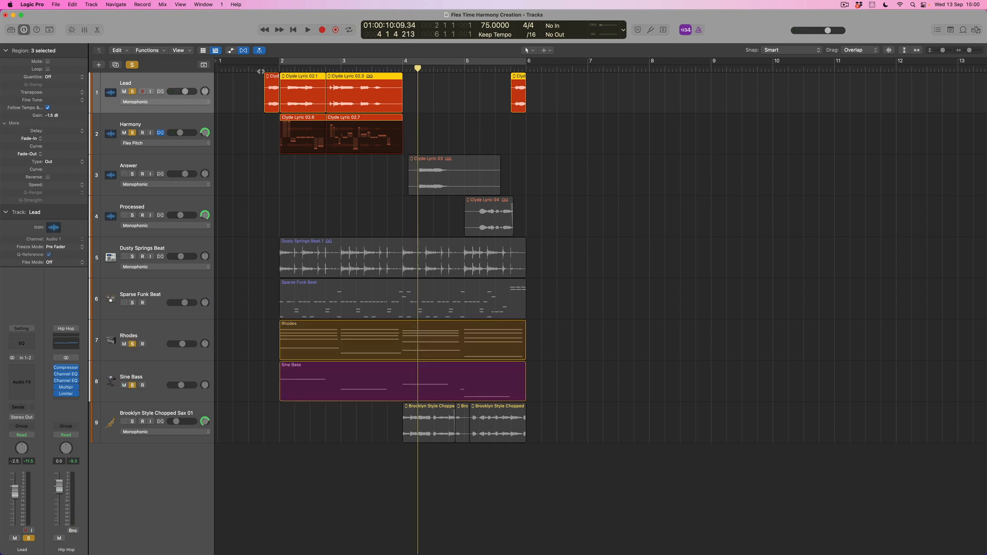
key(space)
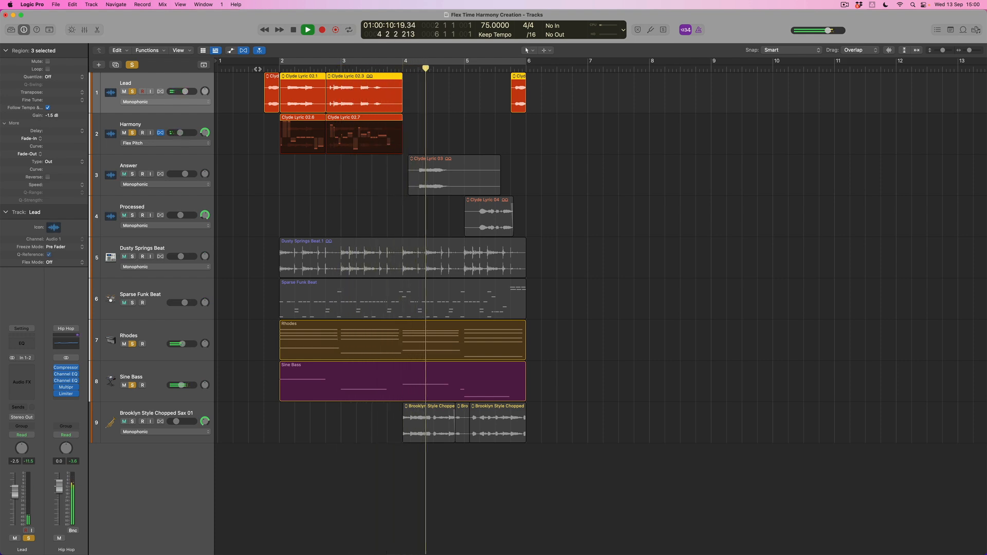
key(space)
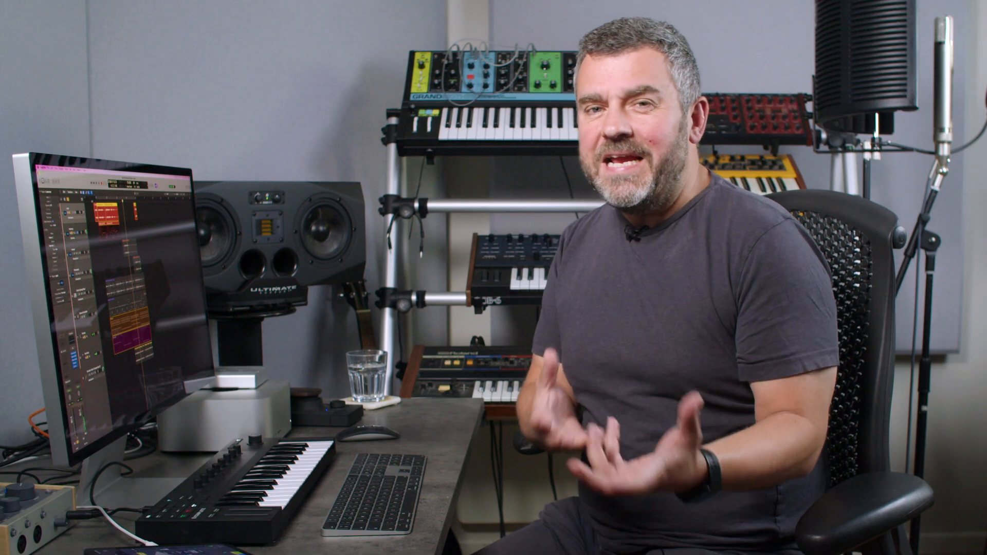